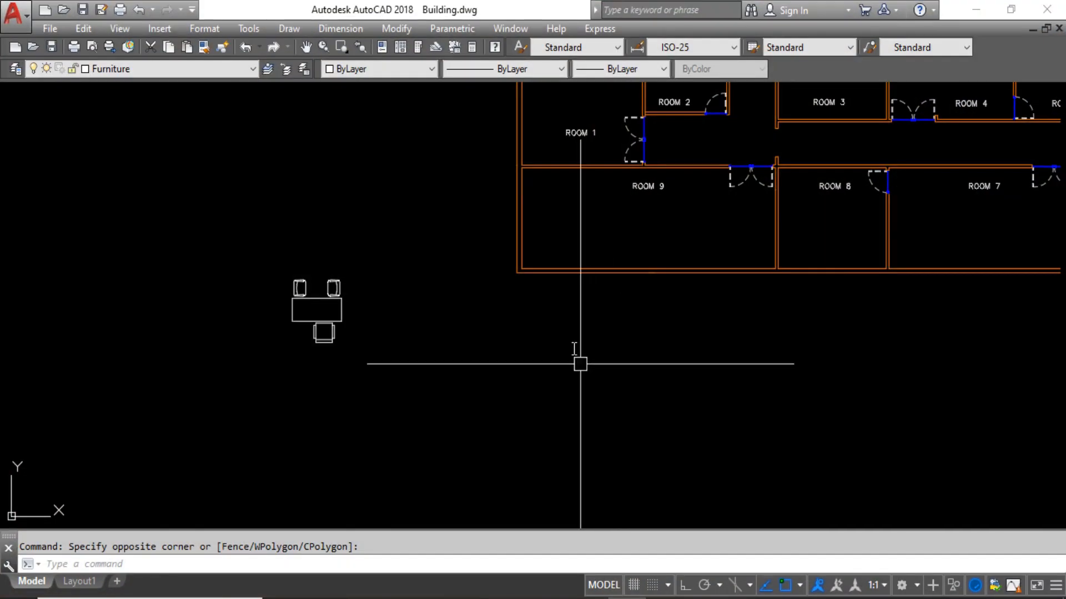
- Examine the building's floor plan and the loose table with three chairs outside it
scroll(621, 297, "down", 3)
scroll(624, 300, "up", 3)
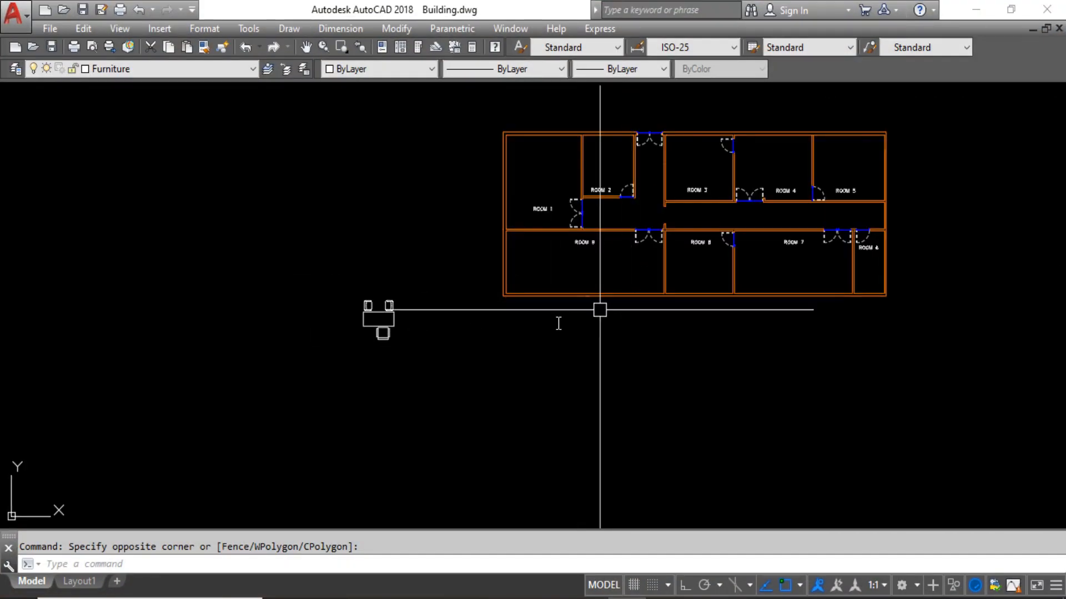
scroll(681, 206, "up", 2)
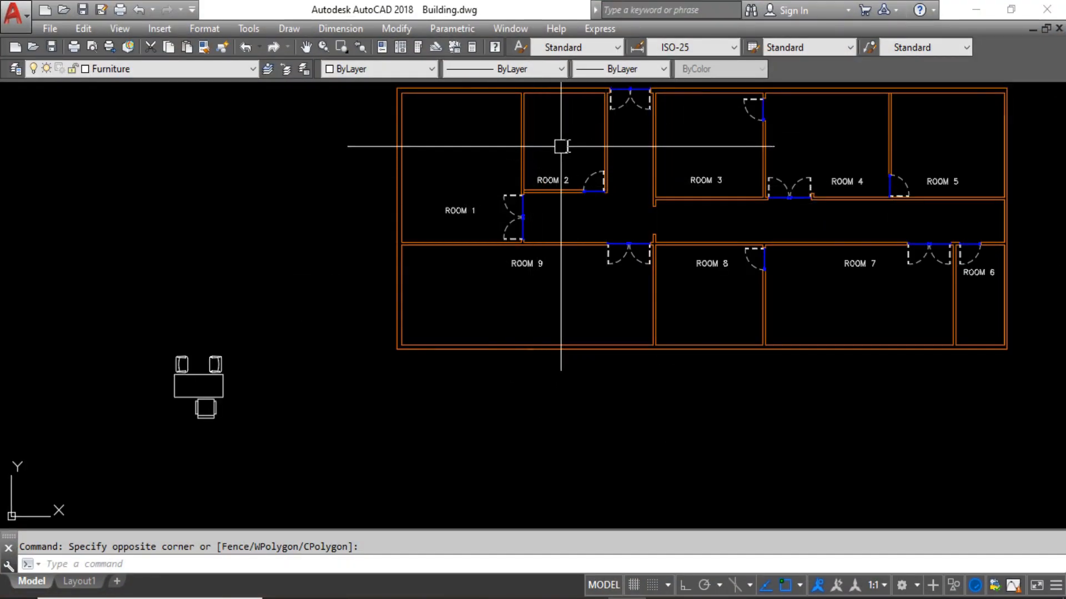
scroll(191, 371, "up", 2)
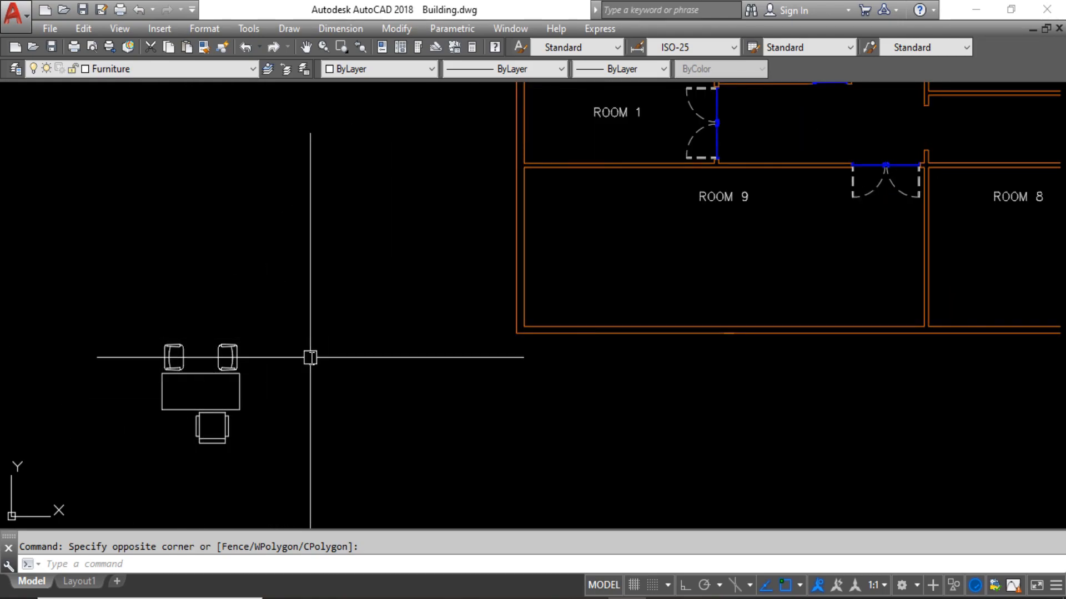
middle_click_drag(254, 348, 351, 310)
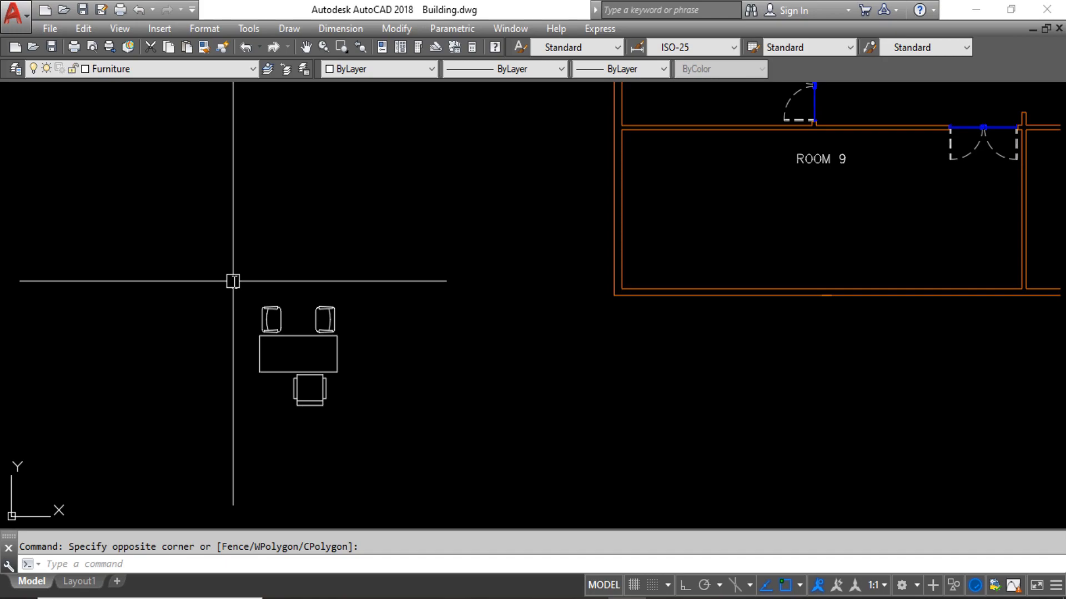
scroll(233, 282, "down", 3)
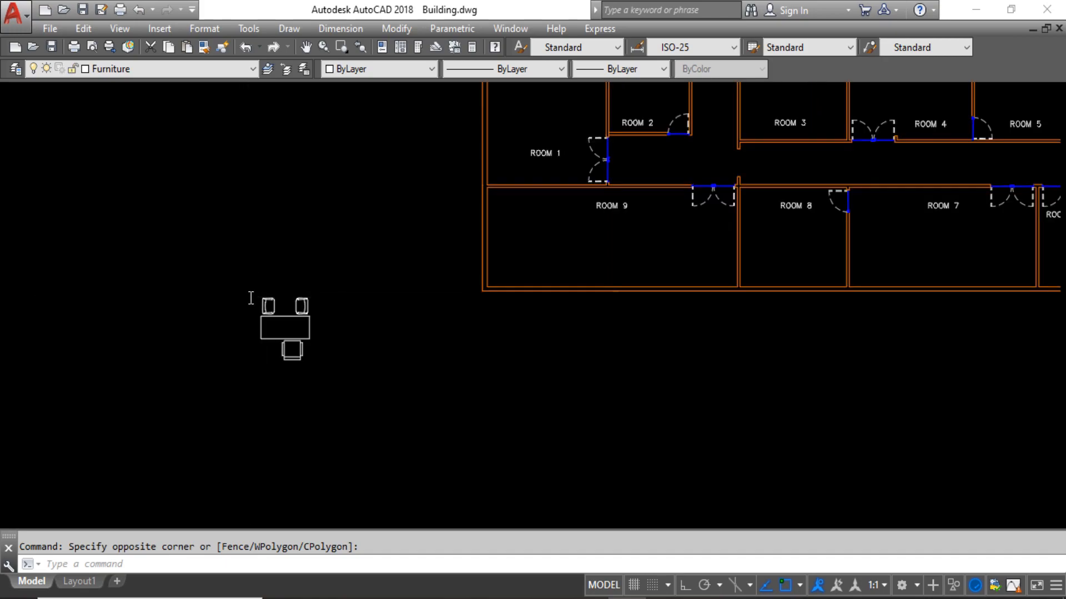
scroll(249, 297, "up", 3)
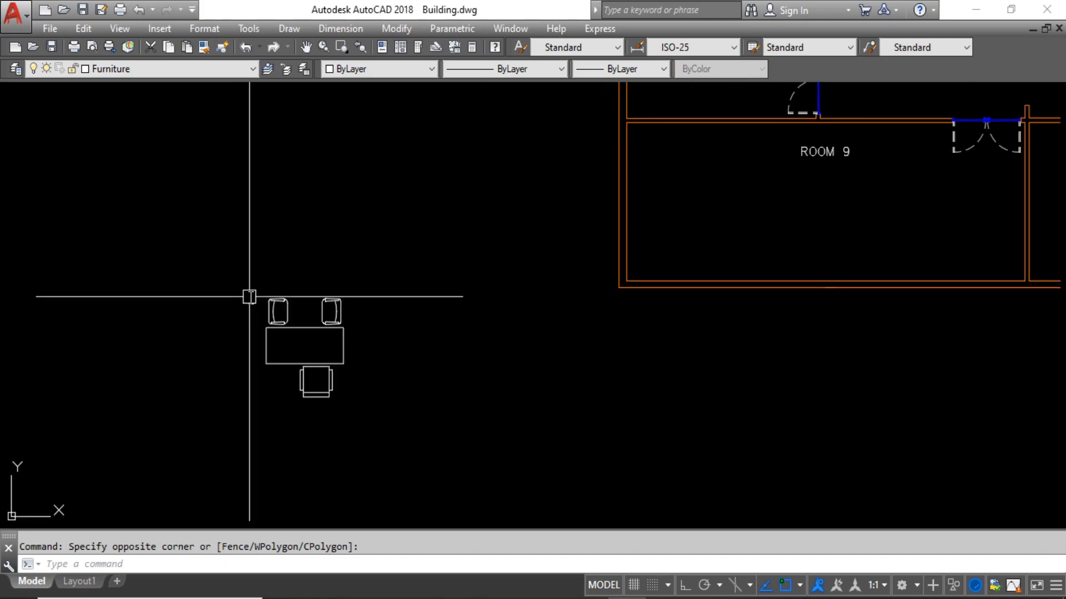
left_click(240, 264)
left_click(429, 457)
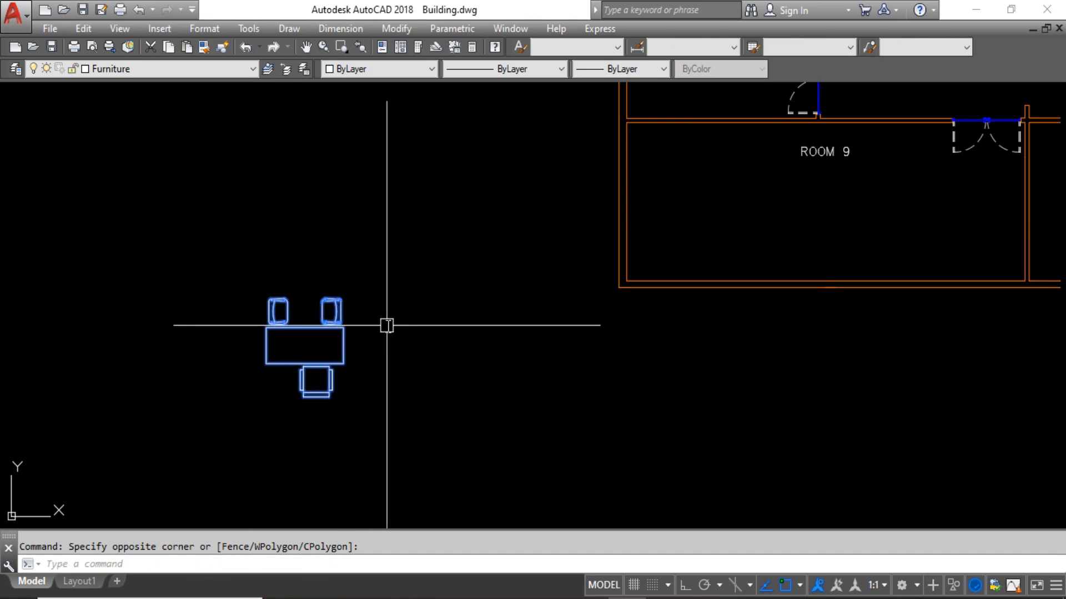
key("Escape")
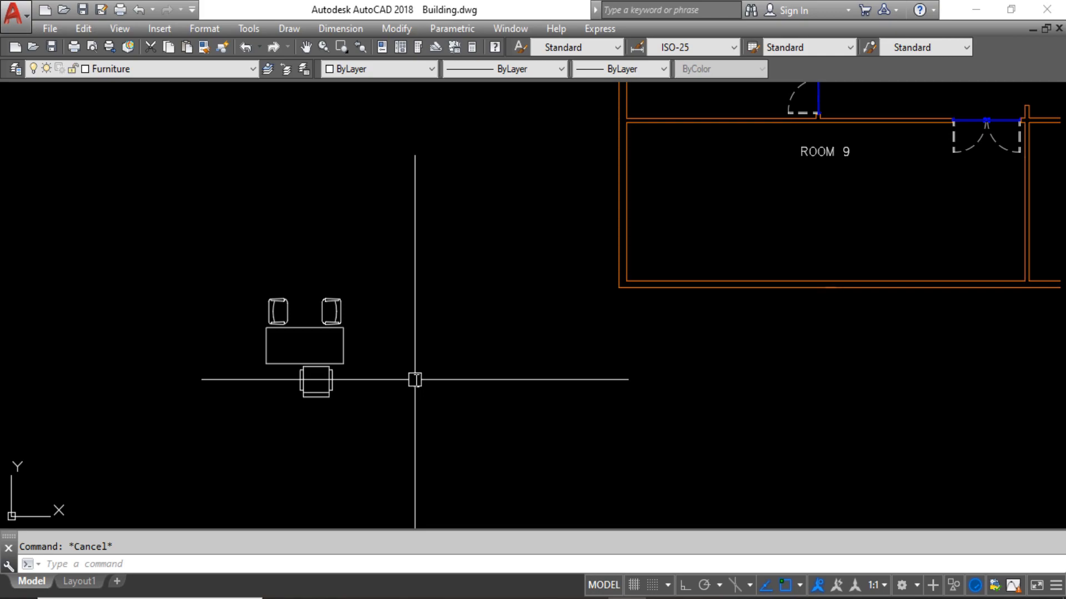
- Start a block definition from the table and its three chairs and name it "Table & Chair"
left_click(229, 251)
left_click(455, 462)
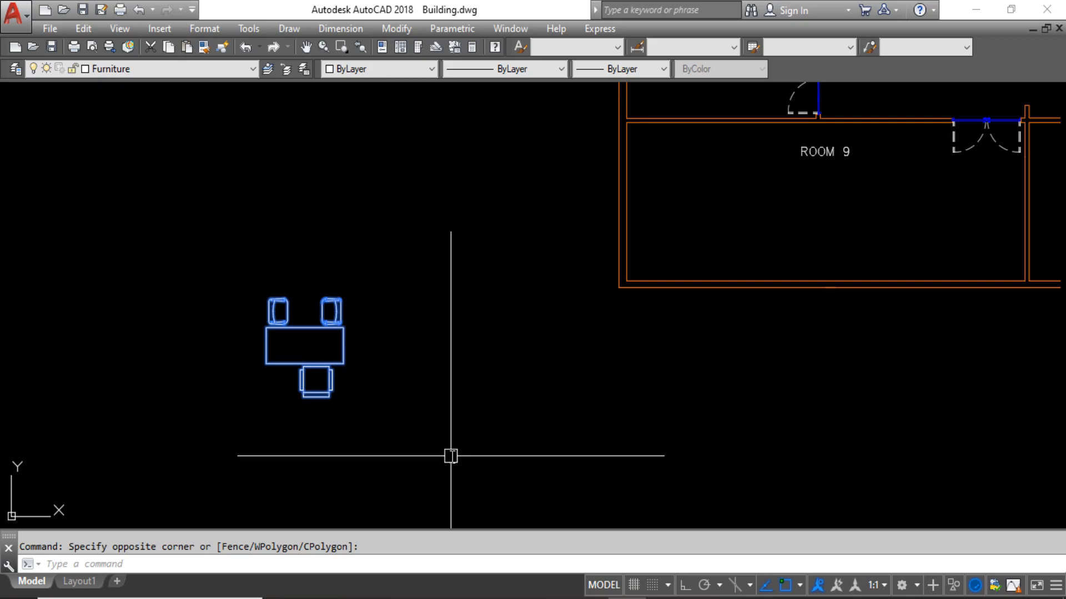
type("b")
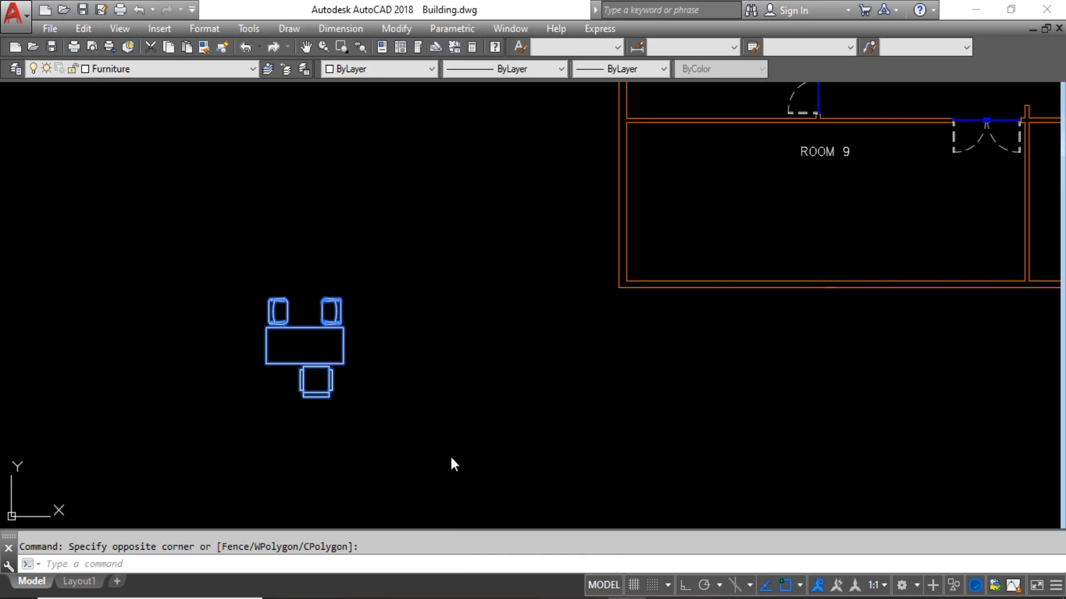
key("Return")
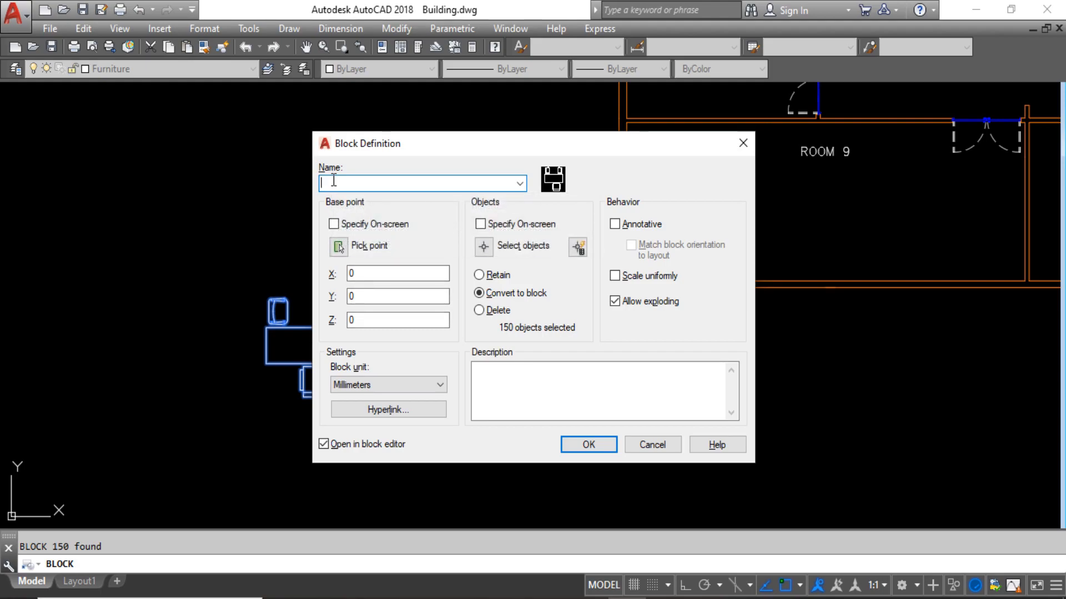
type("Table & Chair")
- Reselect the table and all three chairs as the objects of the block definition
left_click(490, 249)
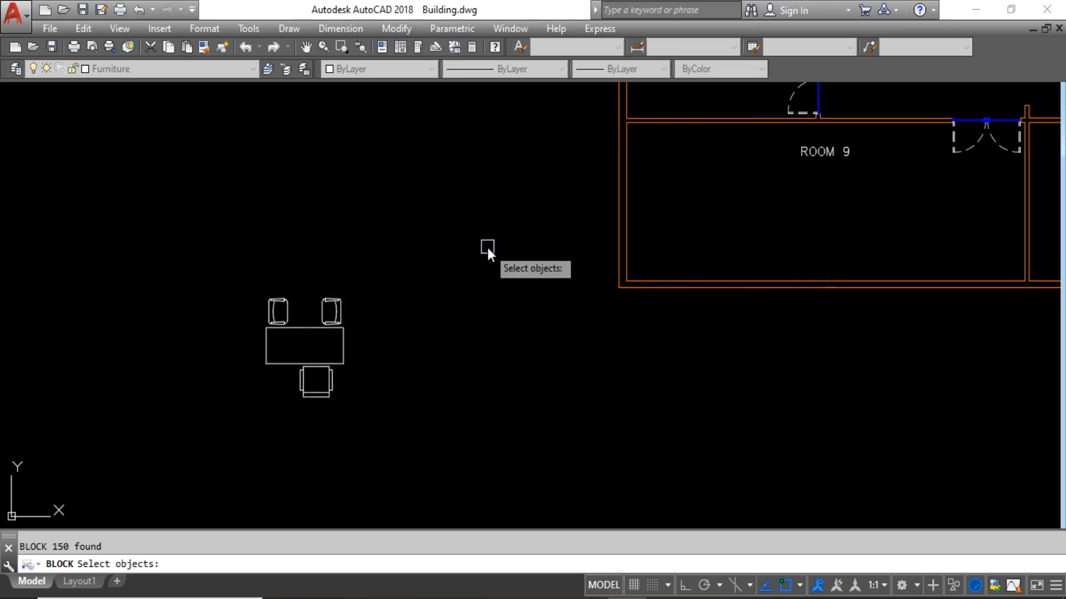
left_click(209, 266)
left_click(418, 445)
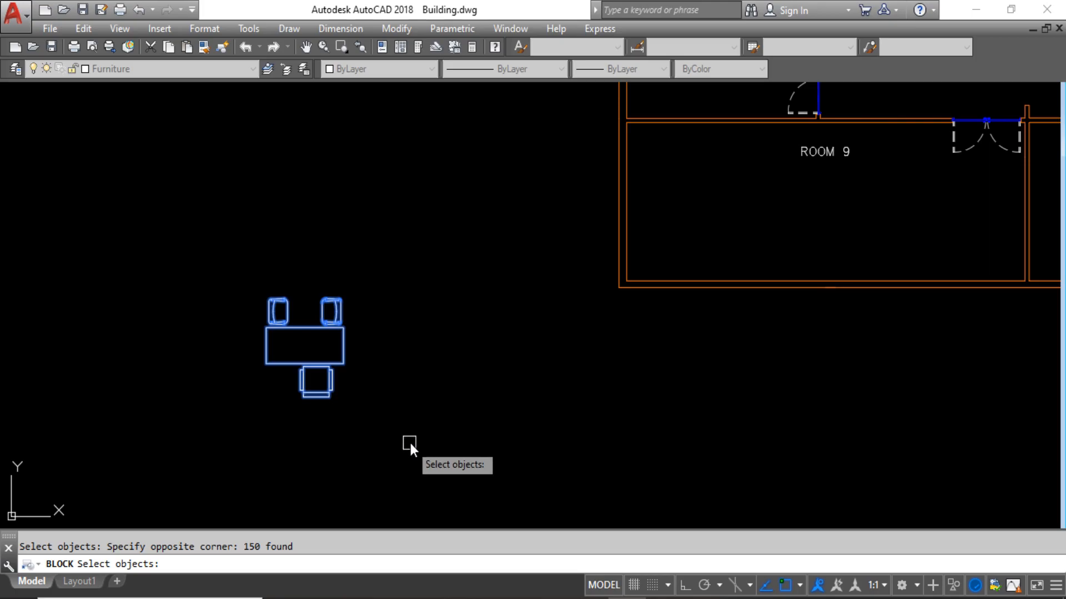
key("Return")
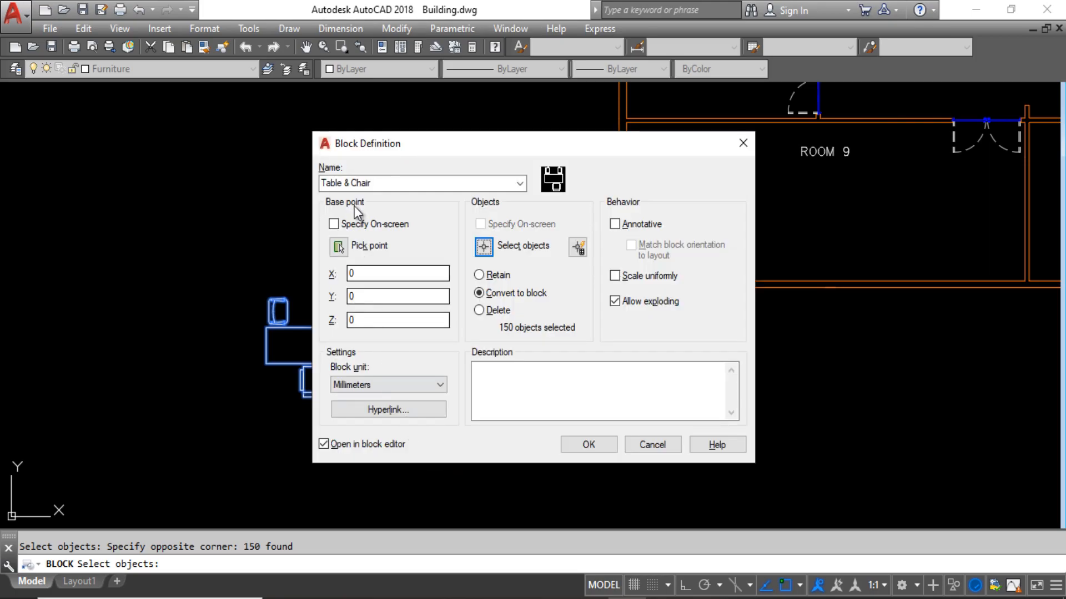
- Enter "1 Table & 3 Chair" as the block's description
left_click(488, 377)
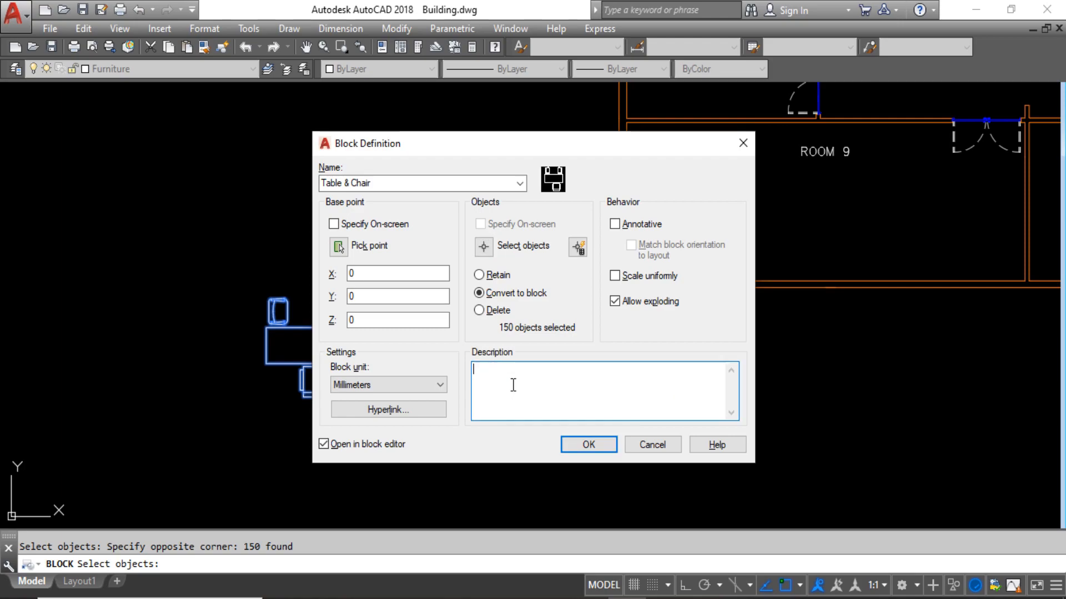
type("Table")
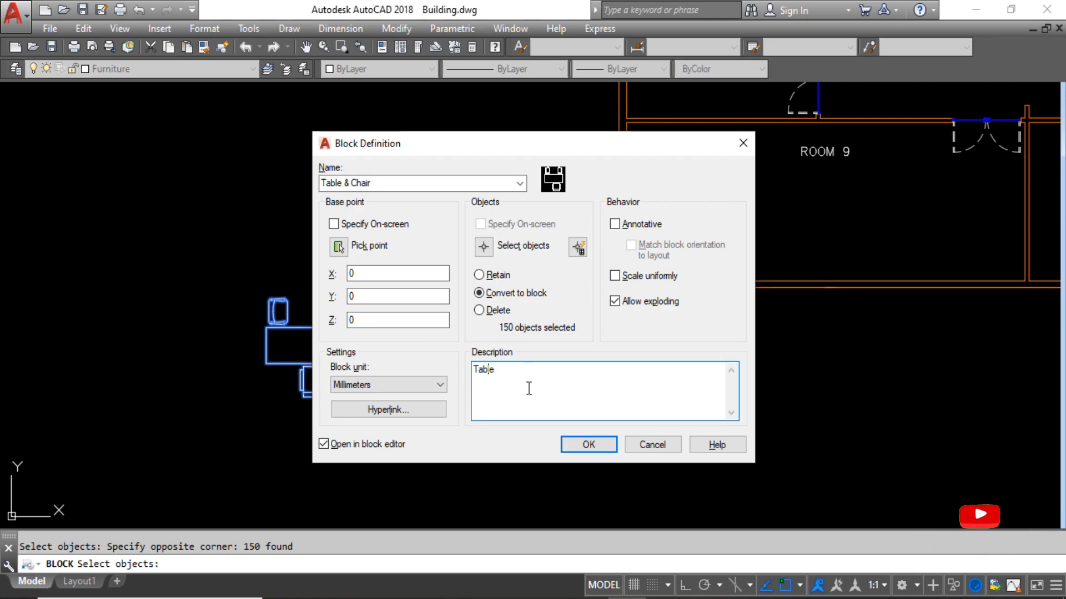
key("Home")
type("1 Table")
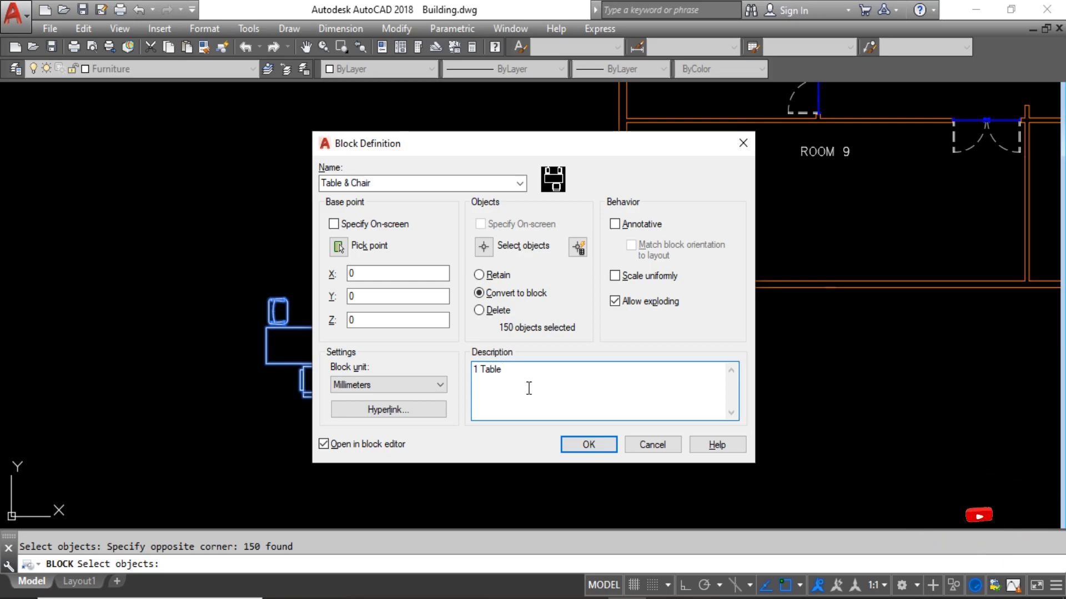
type(" & #")
key("BackSpace")
type("3 Chair")
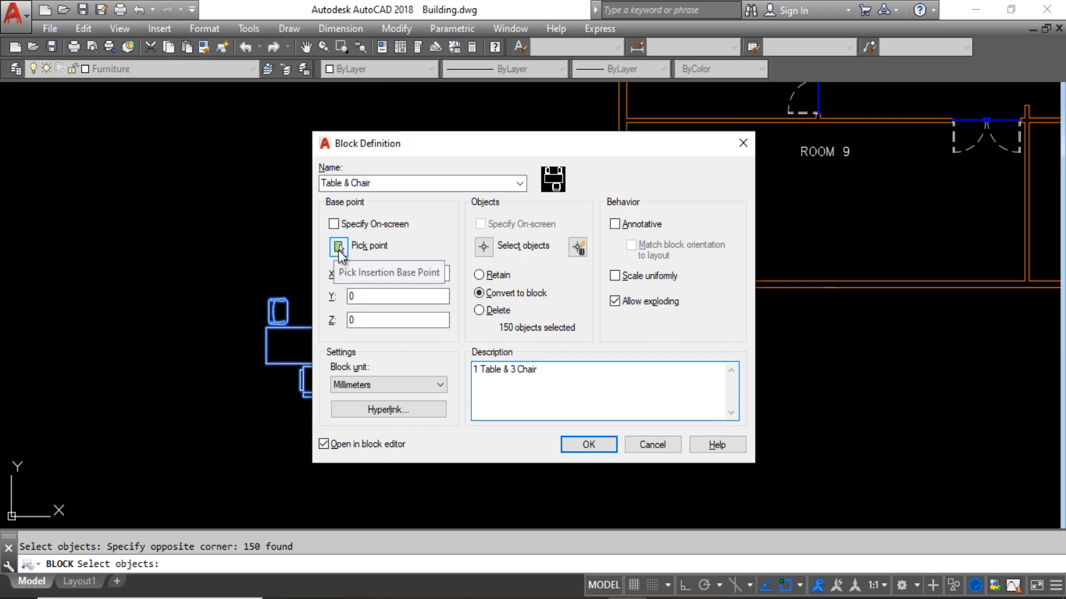
- Pick the middle of the table as the block's base point and create the block, opening it in the Block Editor
left_click(338, 247)
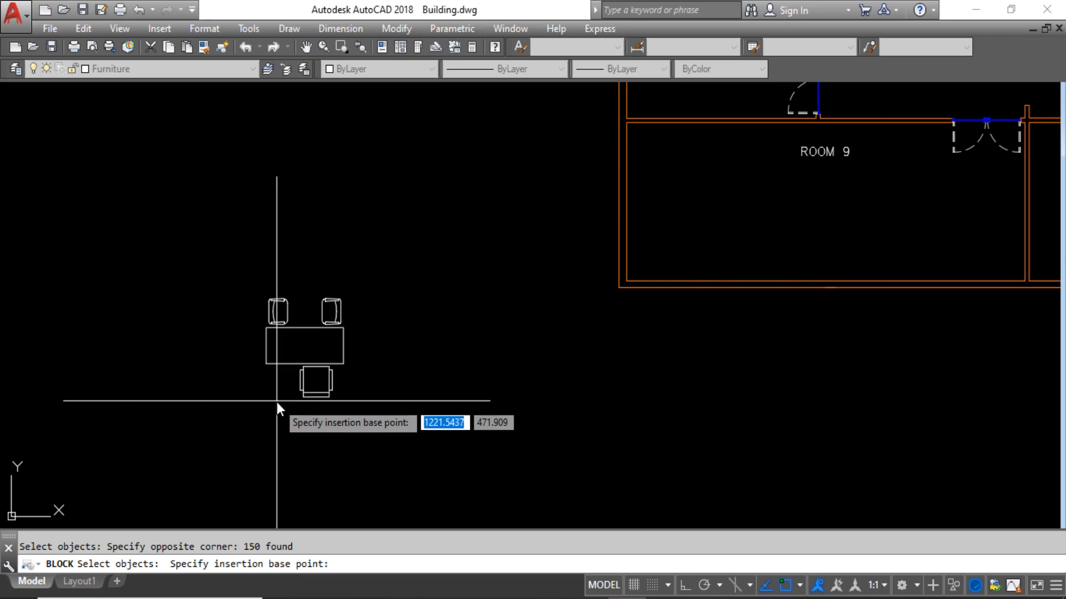
scroll(276, 402, "up", 4)
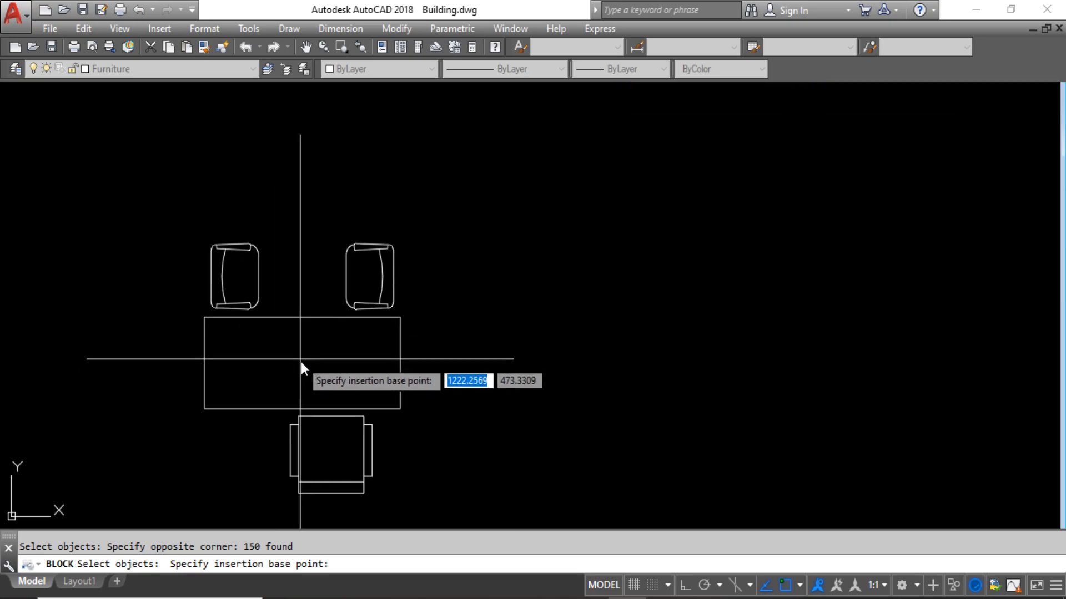
left_click(300, 358)
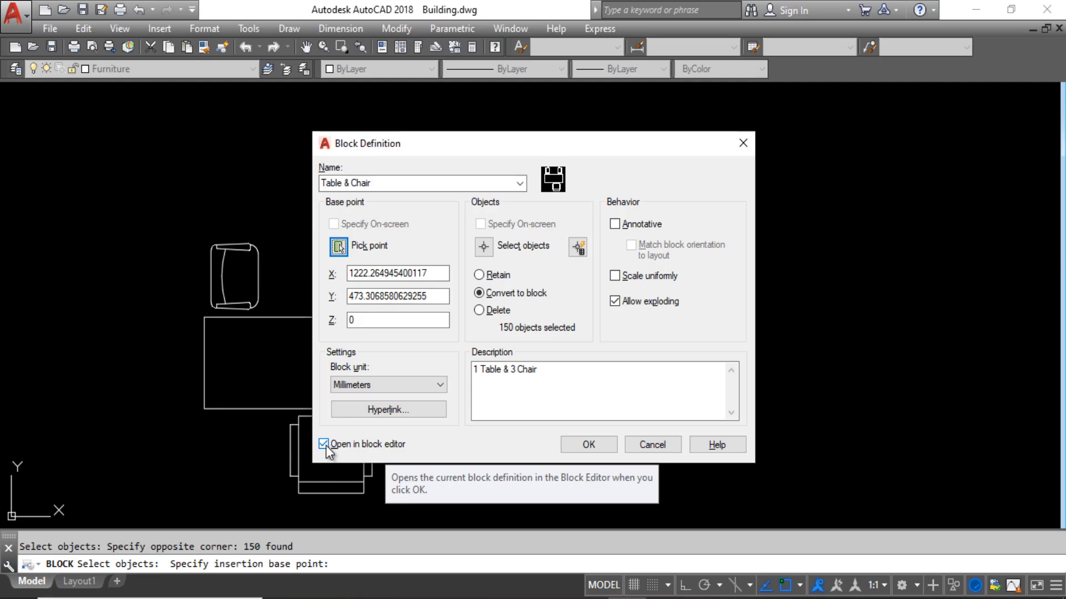
left_click(588, 445)
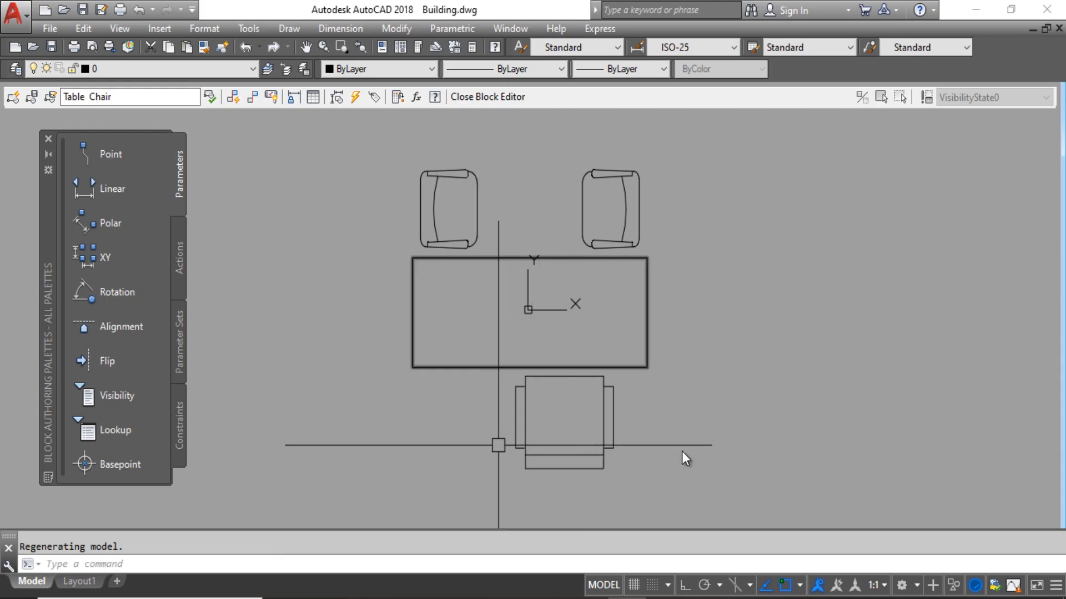
- Try the colour Red on the whole table-and-chairs set and restore it to ByLayer
left_click(347, 130)
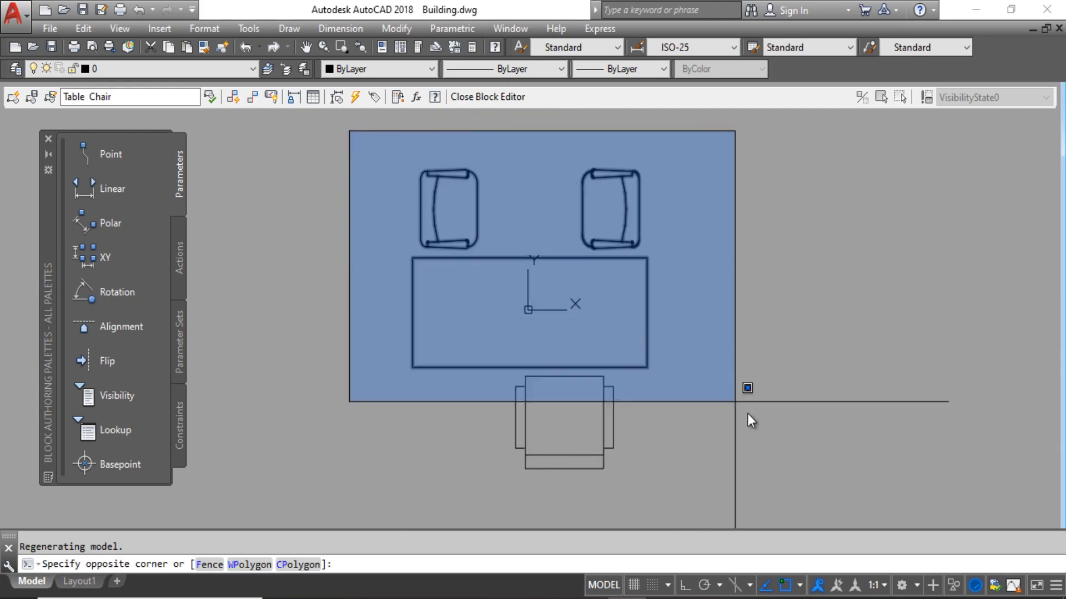
left_click(825, 523)
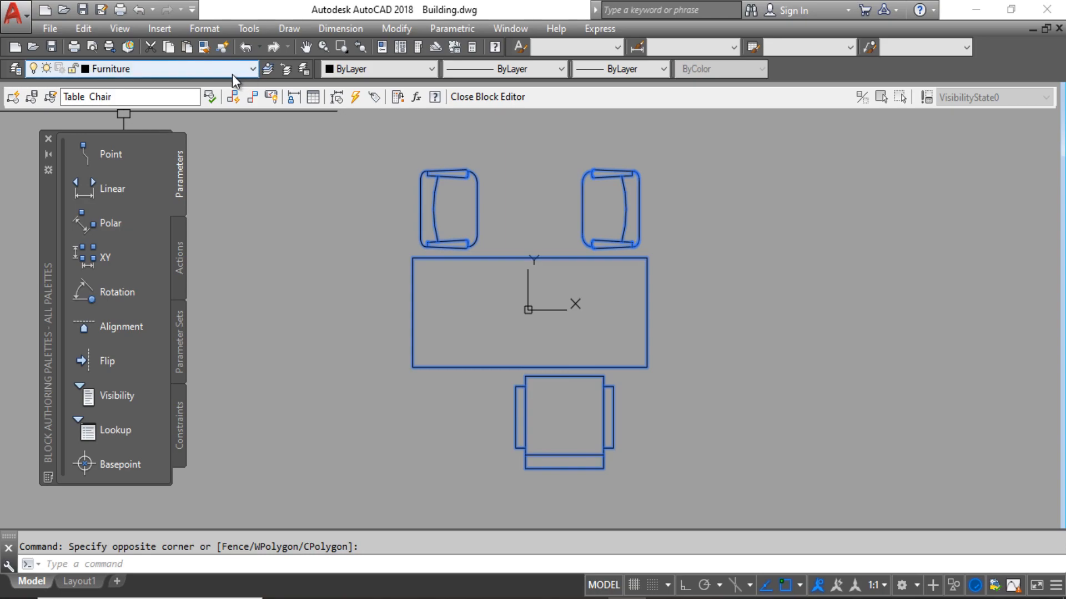
left_click(399, 69)
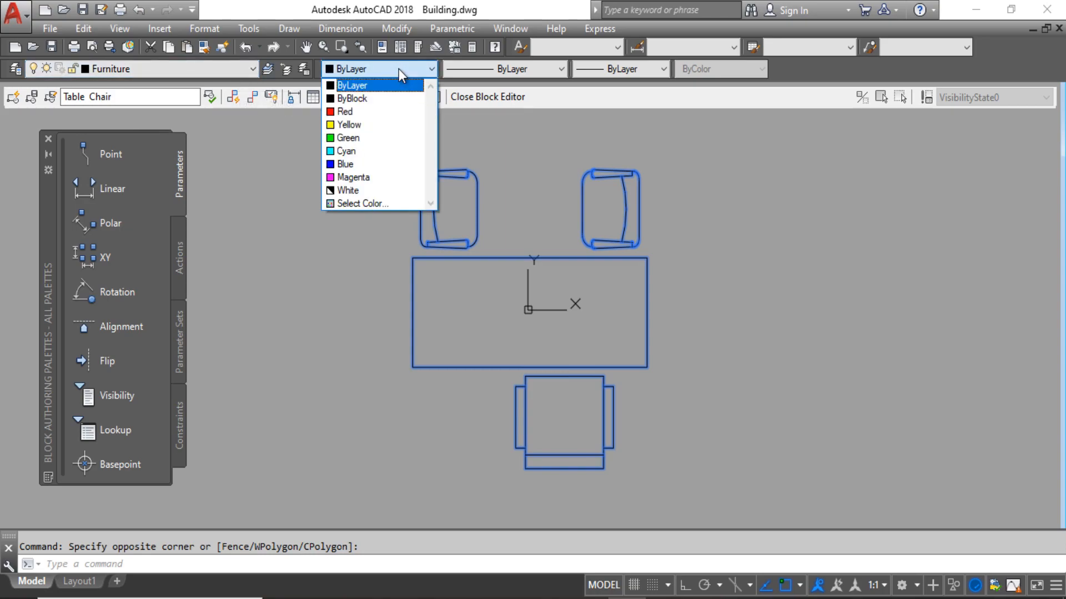
left_click(353, 109)
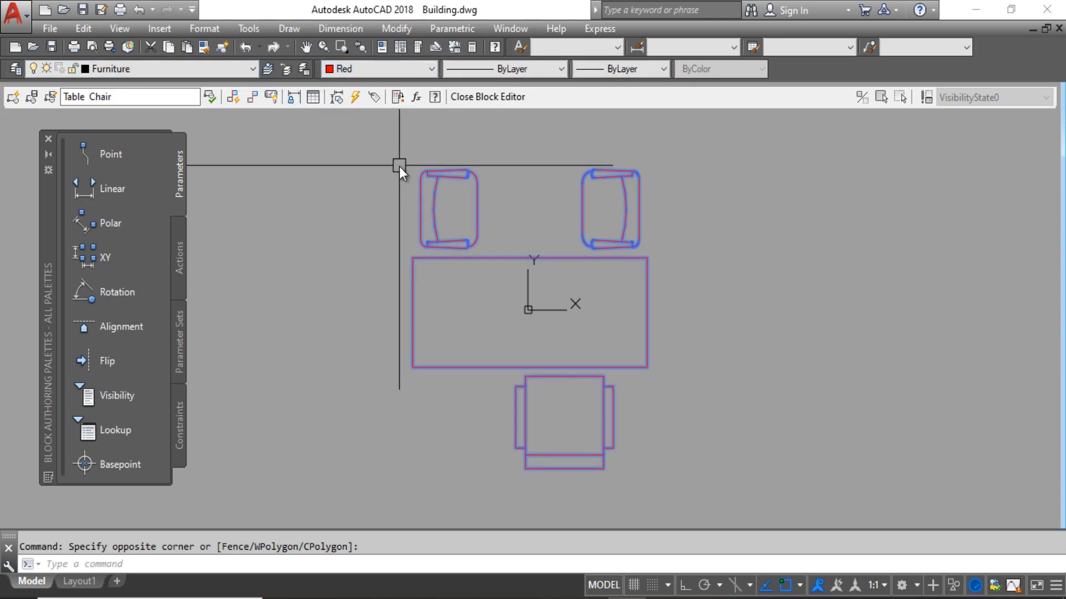
left_click(739, 486)
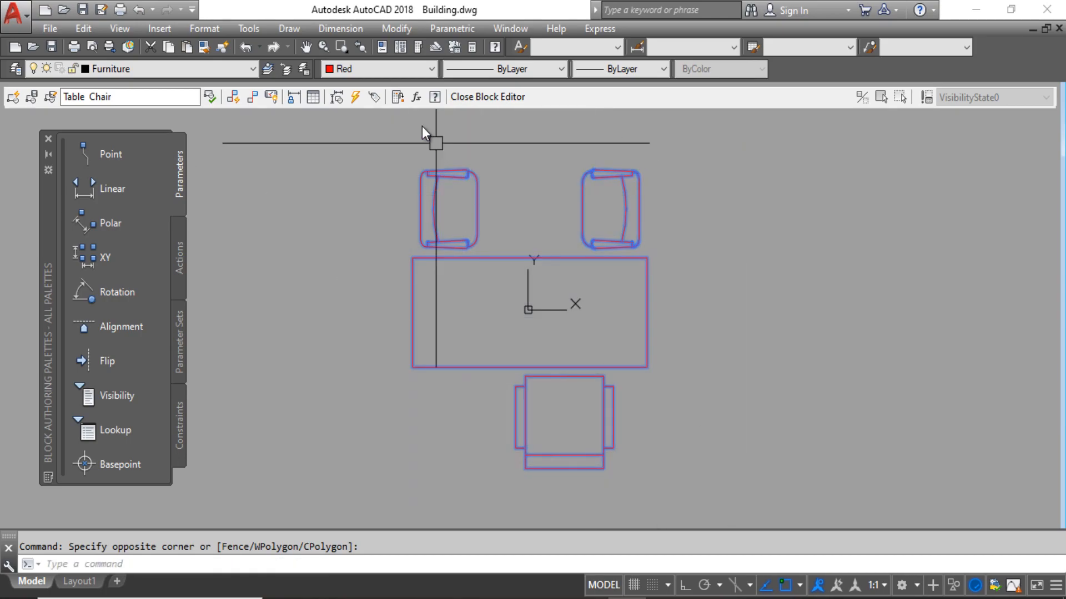
left_click(398, 69)
left_click(375, 85)
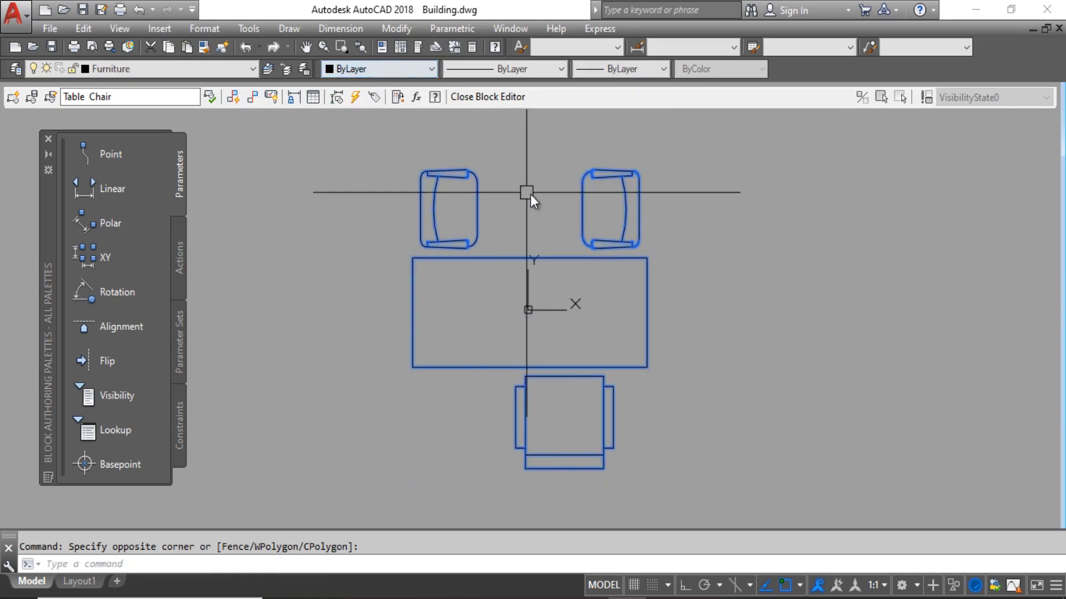
- Close the Block Editor, saving the changes to the table-and-chair block
left_click(486, 97)
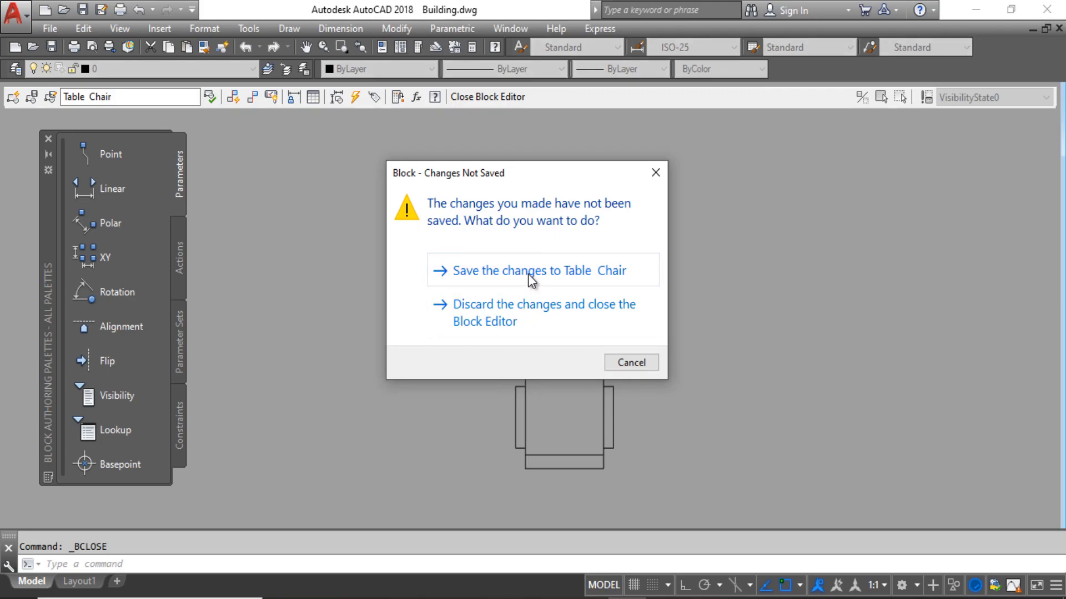
left_click(528, 274)
scroll(516, 294, "down", 4)
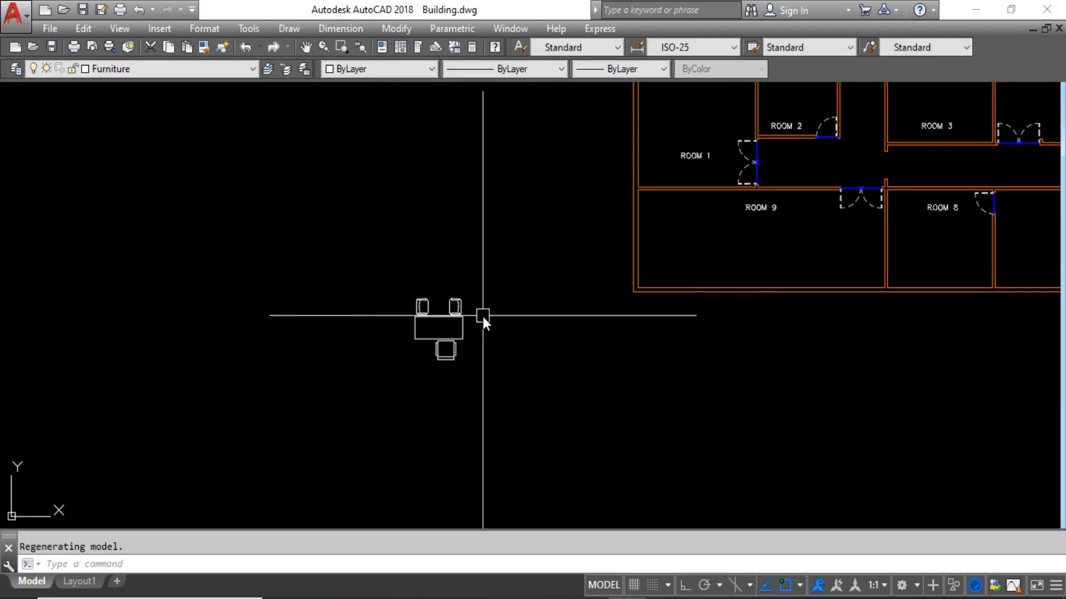
- Check whether the table and chairs select together as a single block, and clear the selection
left_click(451, 335)
scroll(517, 338, "up", 4)
scroll(563, 345, "down", 4)
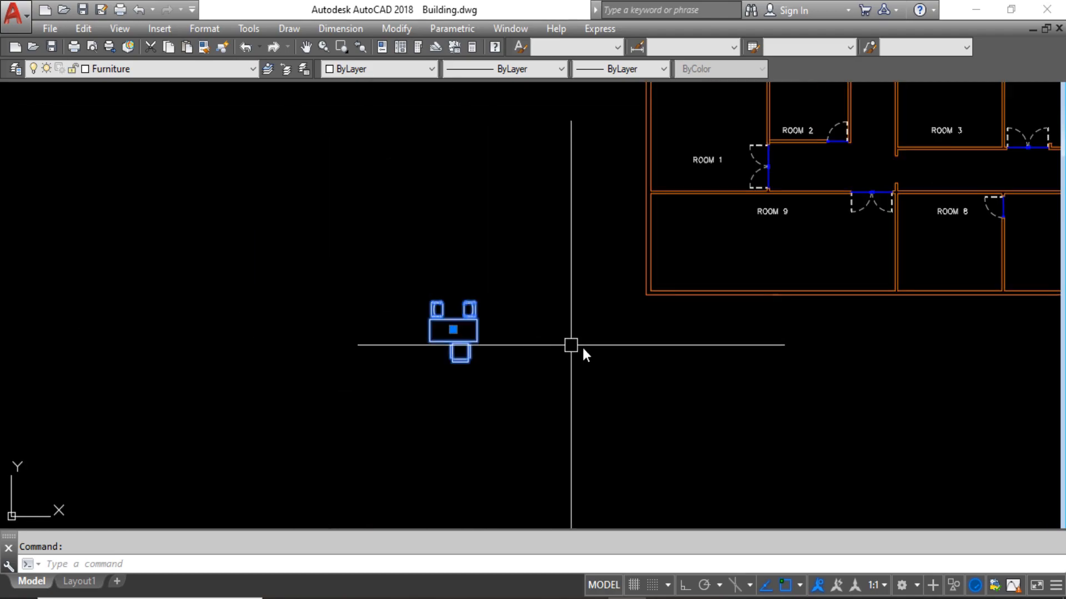
key("Escape")
- Insert the Table & Chair block into the left half of Room 9, placing its insertion point on-screen
middle_click_drag(611, 269, 572, 334)
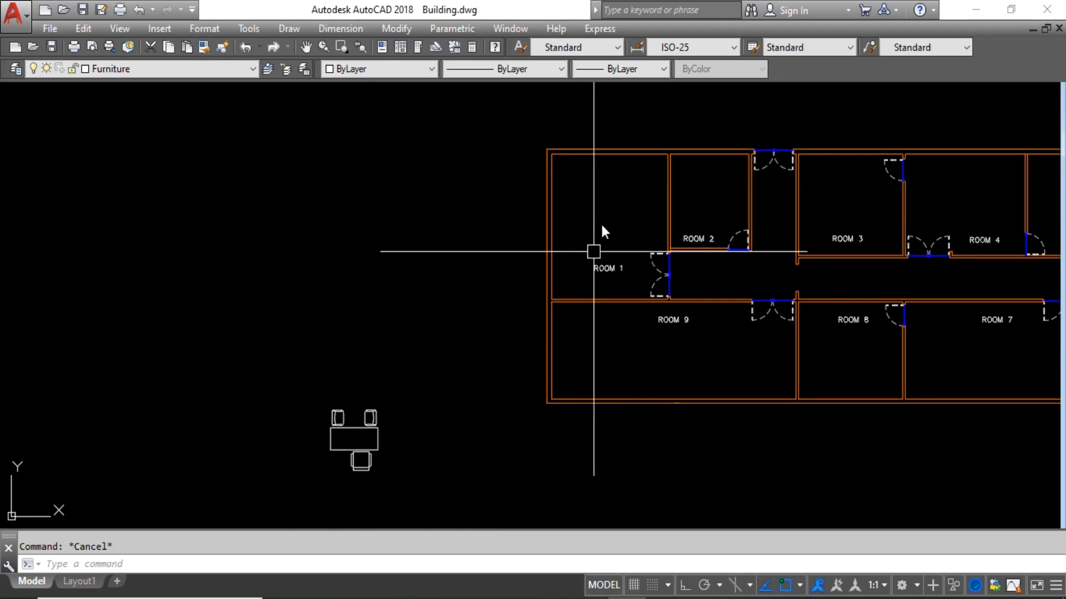
scroll(610, 189, "up", 4)
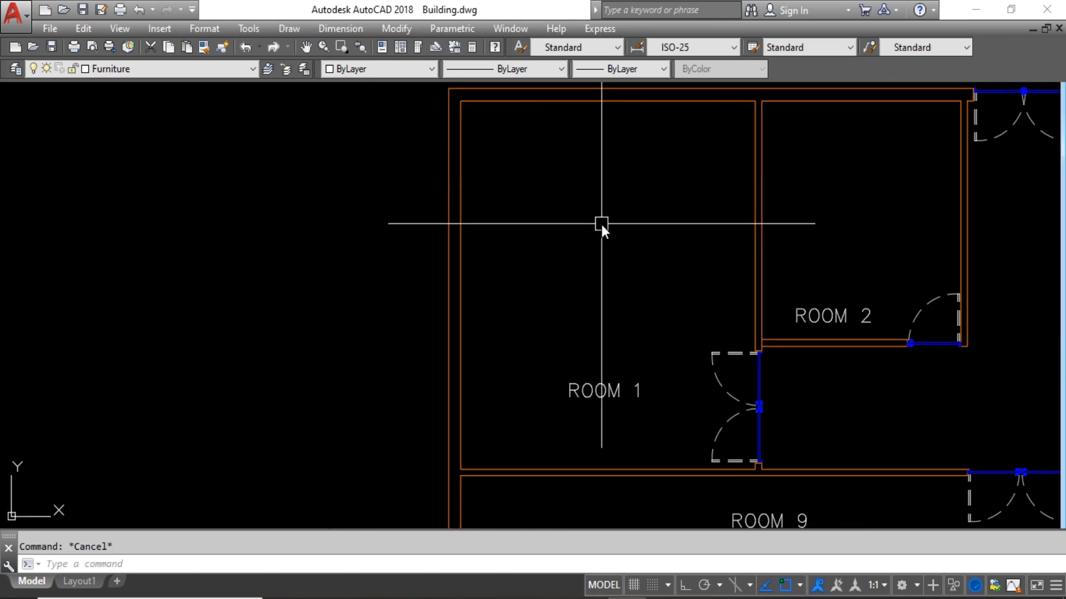
type("I")
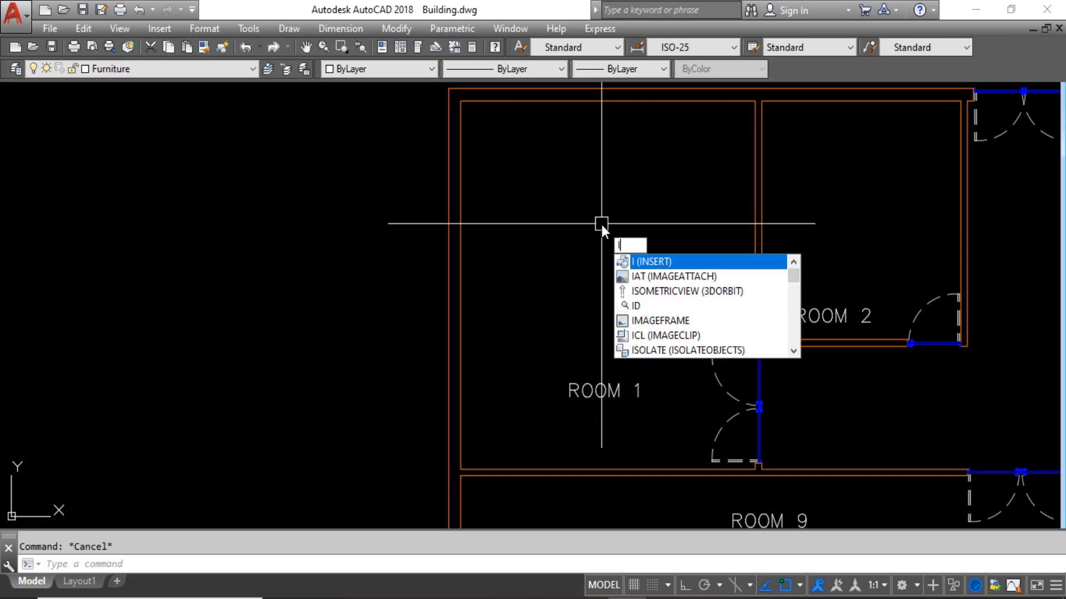
key("Return")
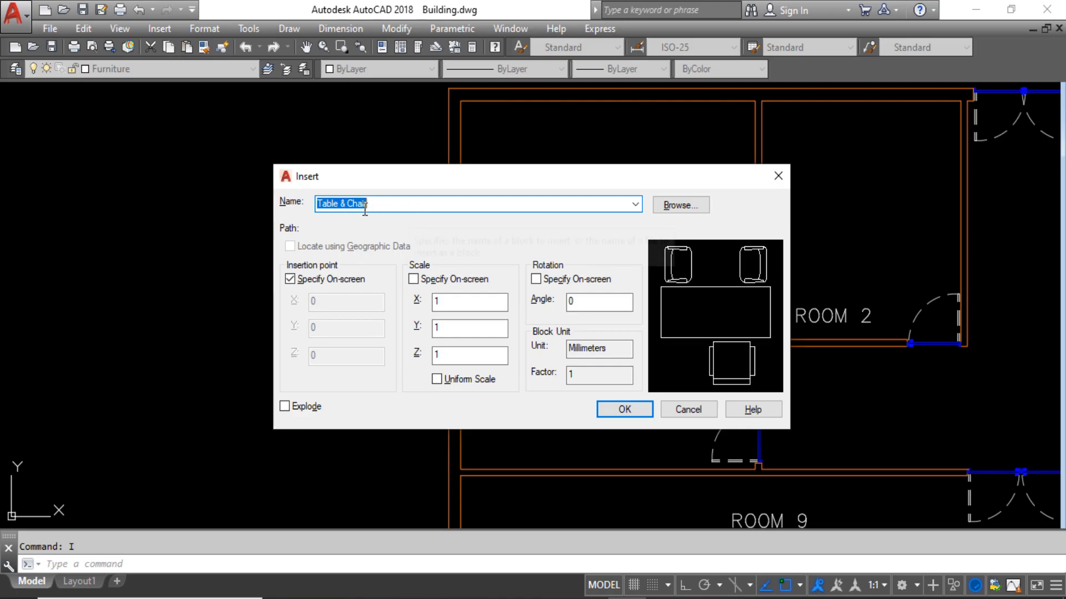
left_click(624, 410)
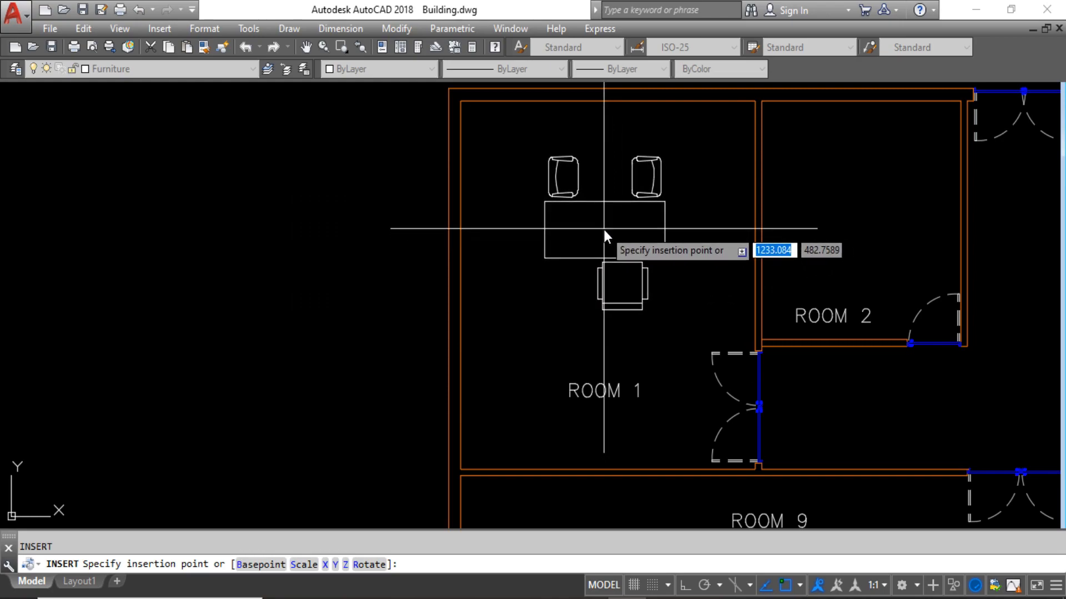
scroll(604, 229, "down", 2)
middle_click_drag(604, 230, 592, 92)
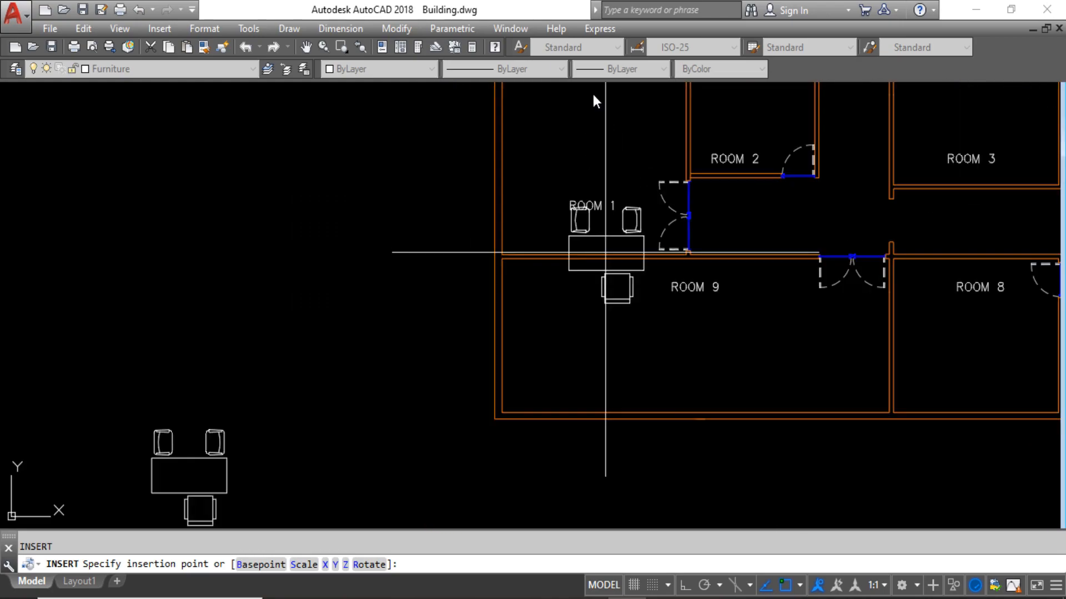
left_click(581, 342)
- Insert a second Table & Chair block into the right half of Room 9 and another into Room 8
middle_click_drag(694, 354, 557, 312)
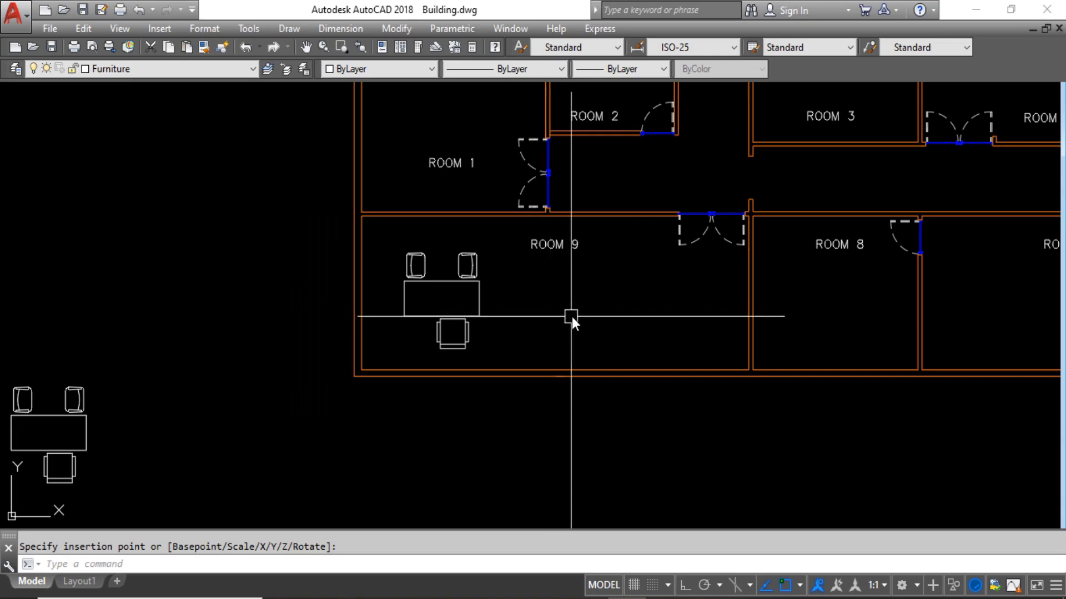
key("Return")
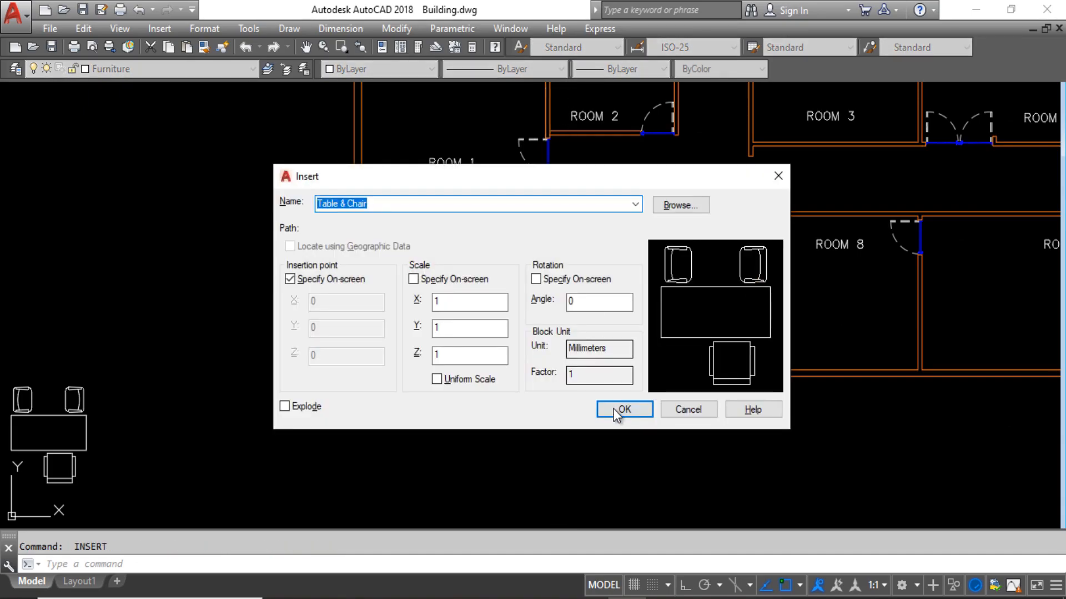
left_click(624, 411)
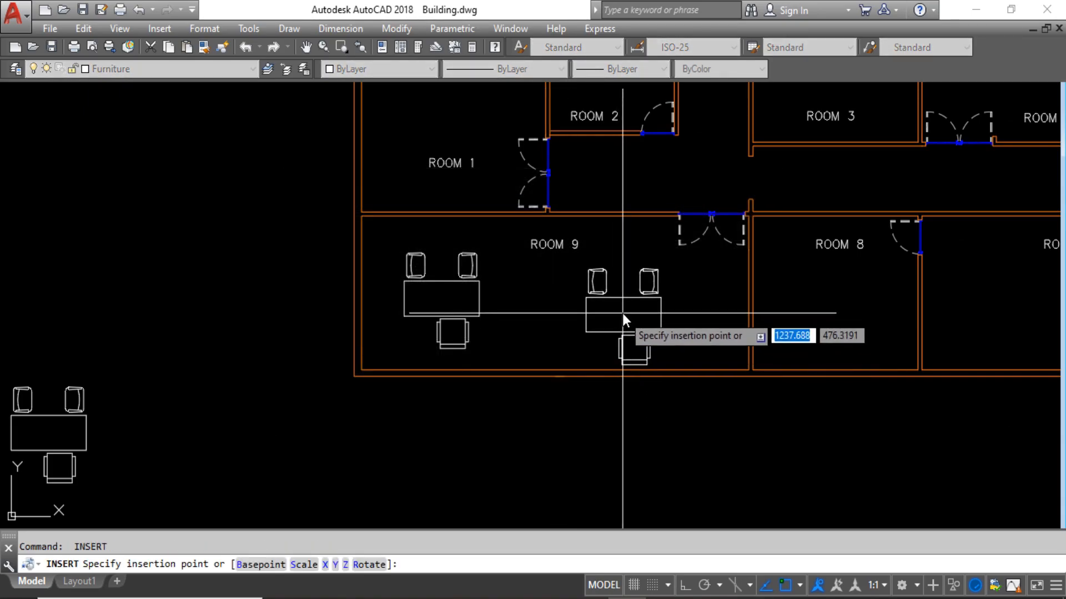
middle_click_drag(758, 325, 599, 322)
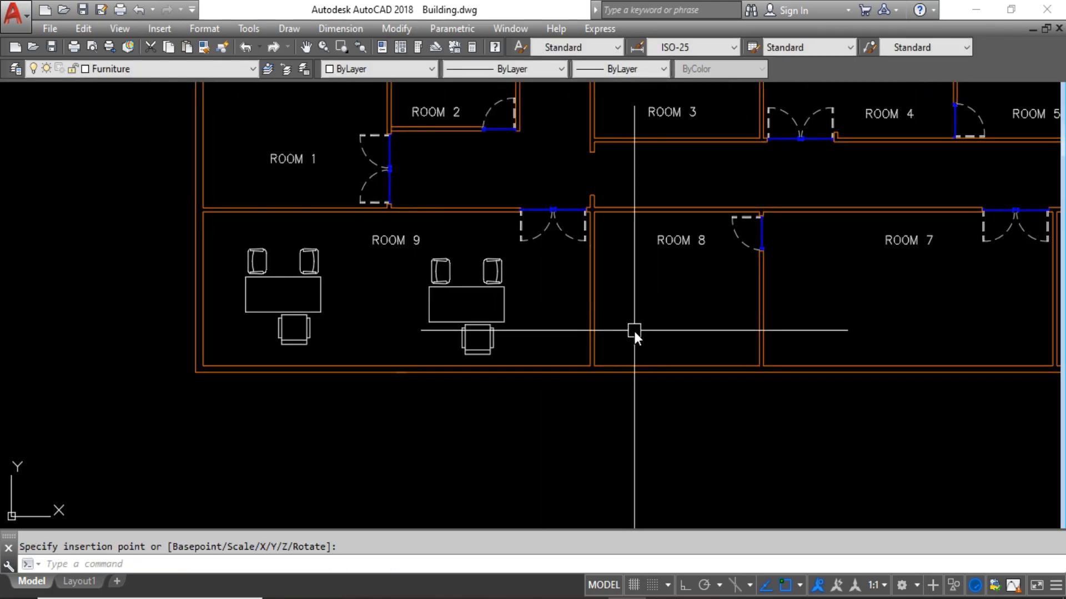
key("Return")
left_click(624, 411)
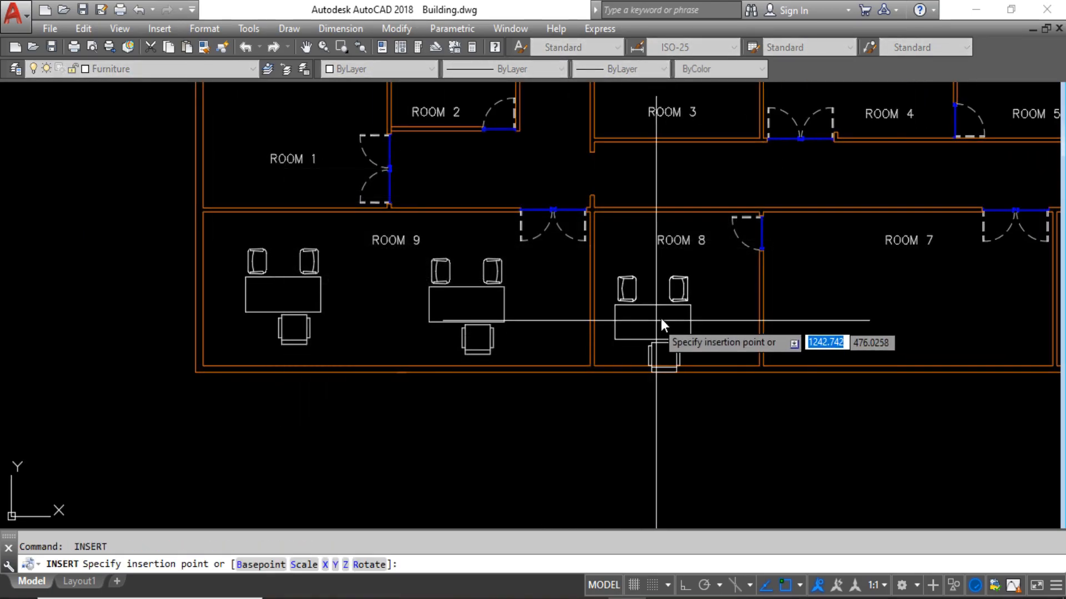
key("Escape")
- Insert a Table & Chair block in the middle of Room 7
middle_click_drag(865, 322, 707, 342)
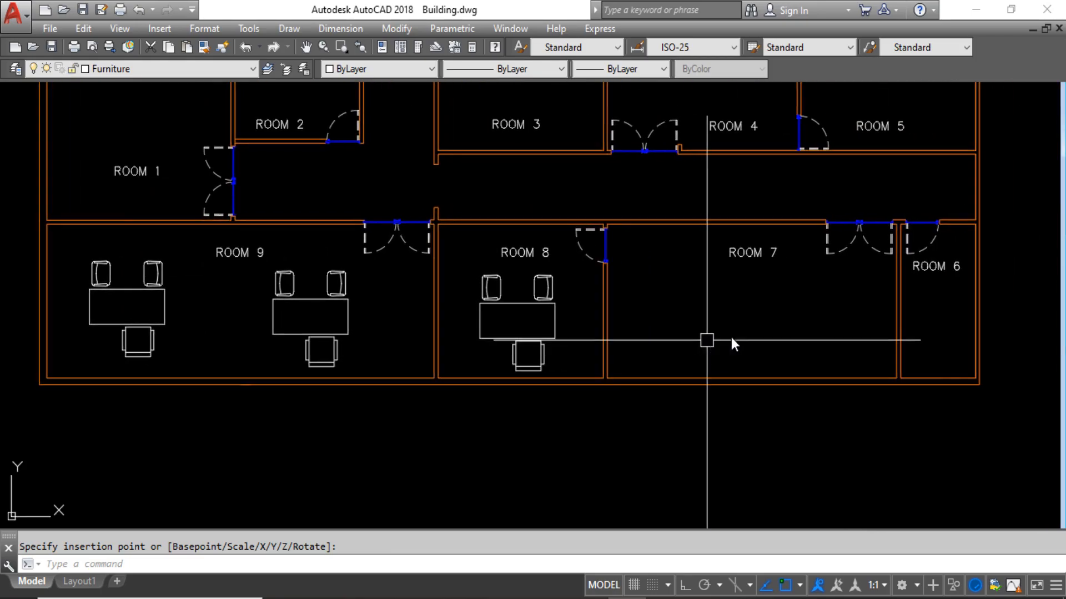
key("Return")
left_click(616, 408)
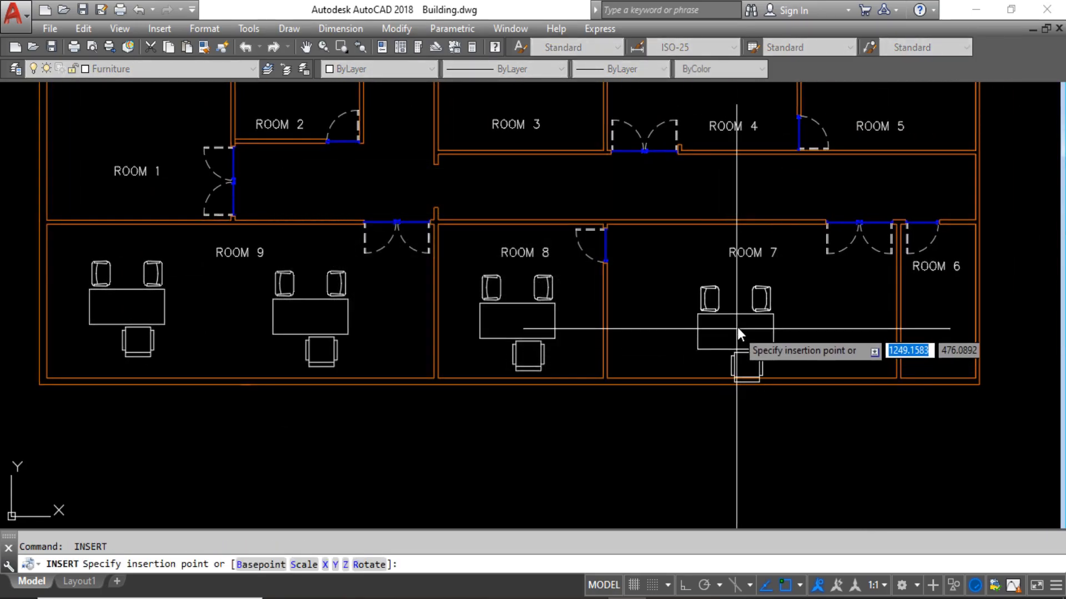
left_click(744, 319)
- Insert a Table & Chair block into Room 5, above the room label
mouse_move(875, 332)
middle_mouse_down()
mouse_move(857, 337)
mouse_move(816, 429)
middle_mouse_up()
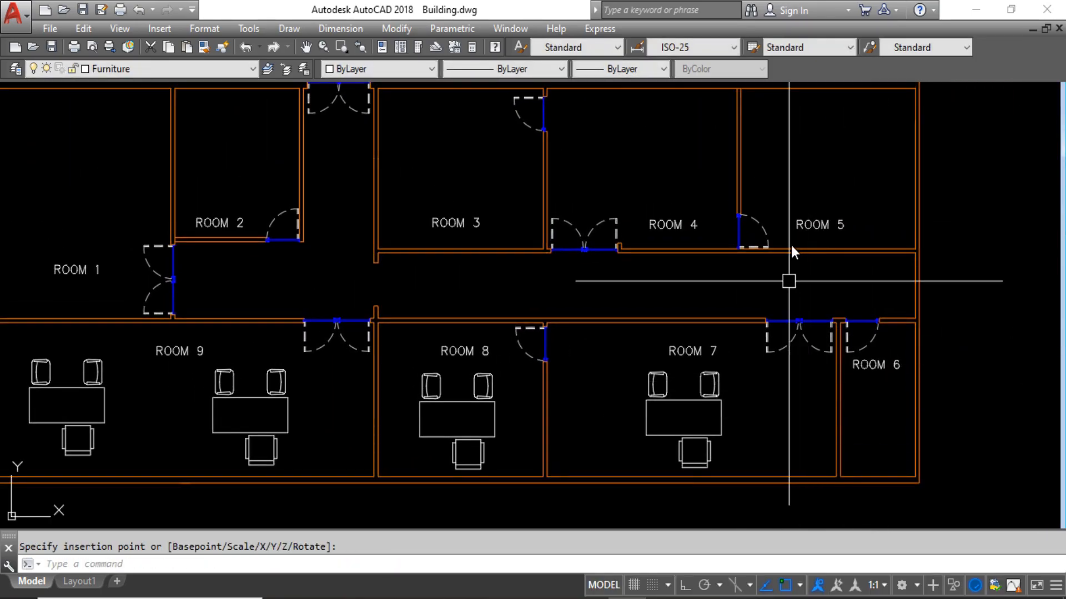
middle_click_drag(820, 204, 797, 288)
key("Return")
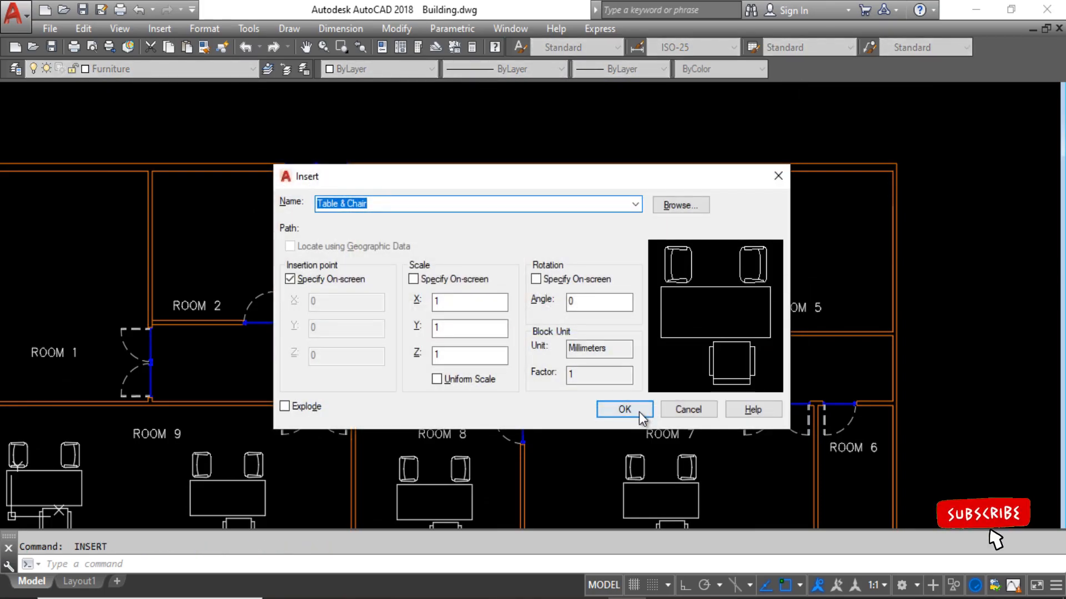
left_click(638, 411)
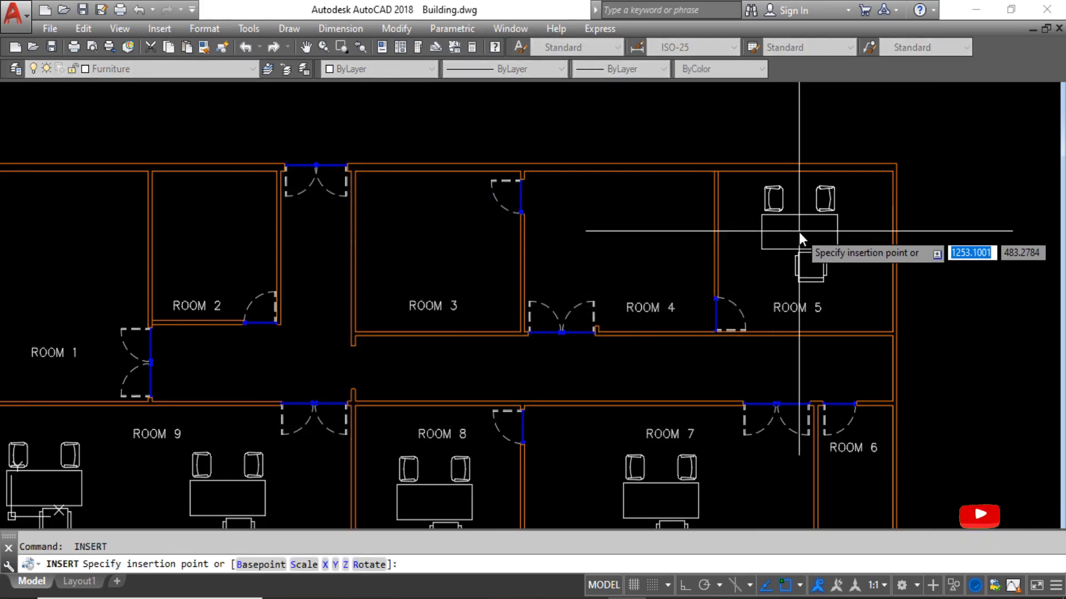
left_click(800, 231)
left_click(830, 268)
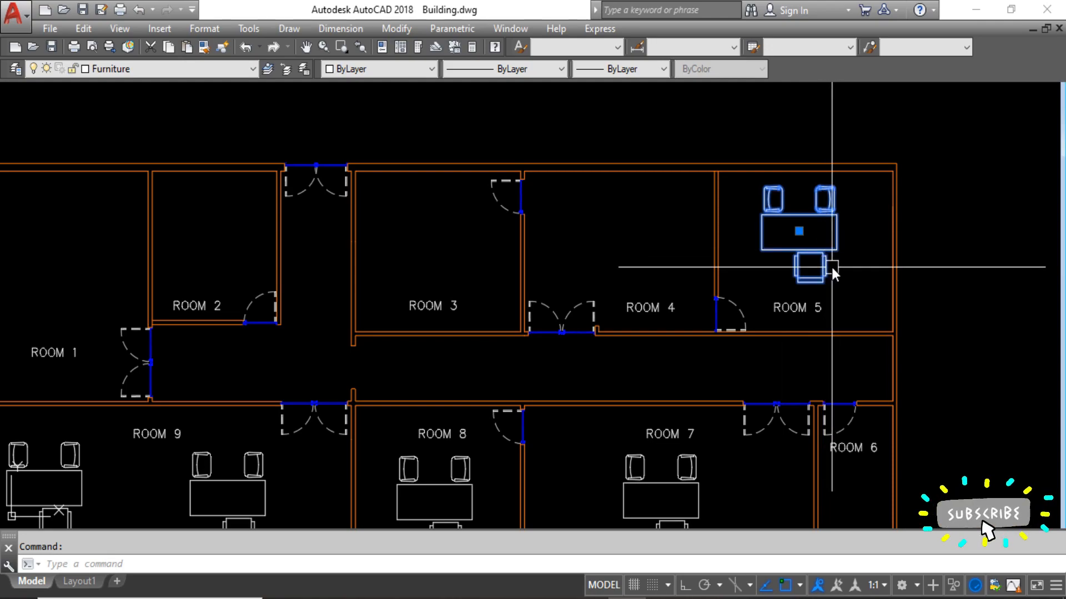
type("ro")
key("Return")
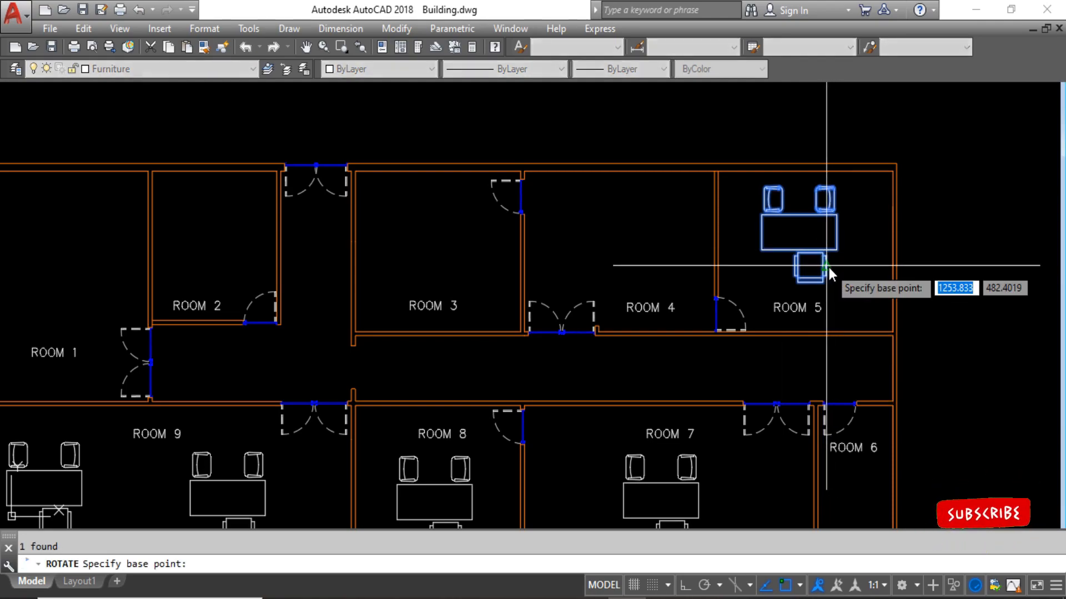
key("Escape")
- Try a rotation of 90 on the Room 5 Table & Chair block, and set its rotation property to 180
left_click(804, 250)
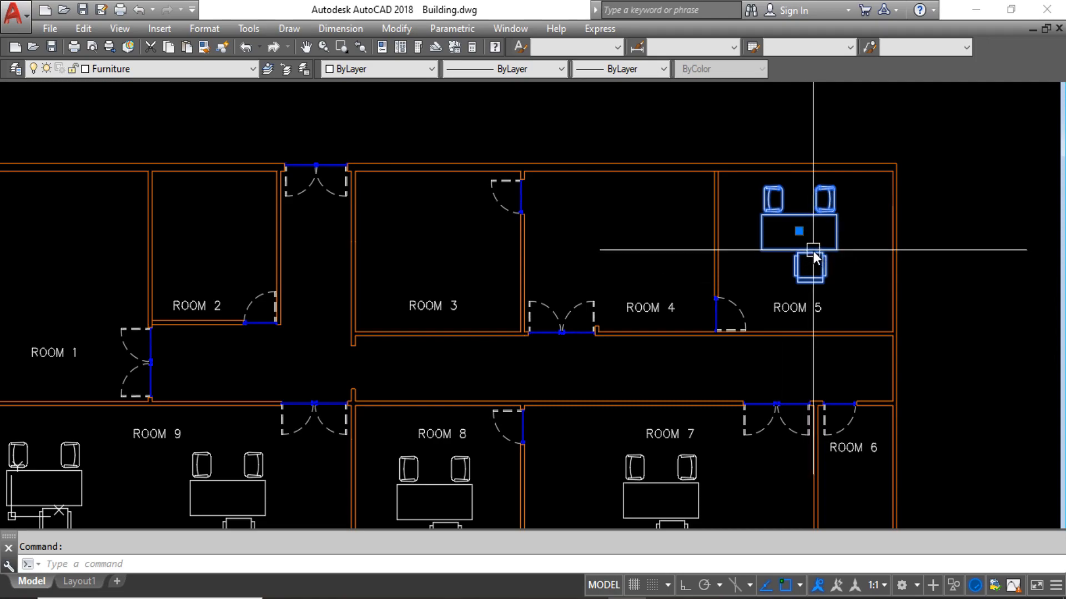
key("ctrl+1")
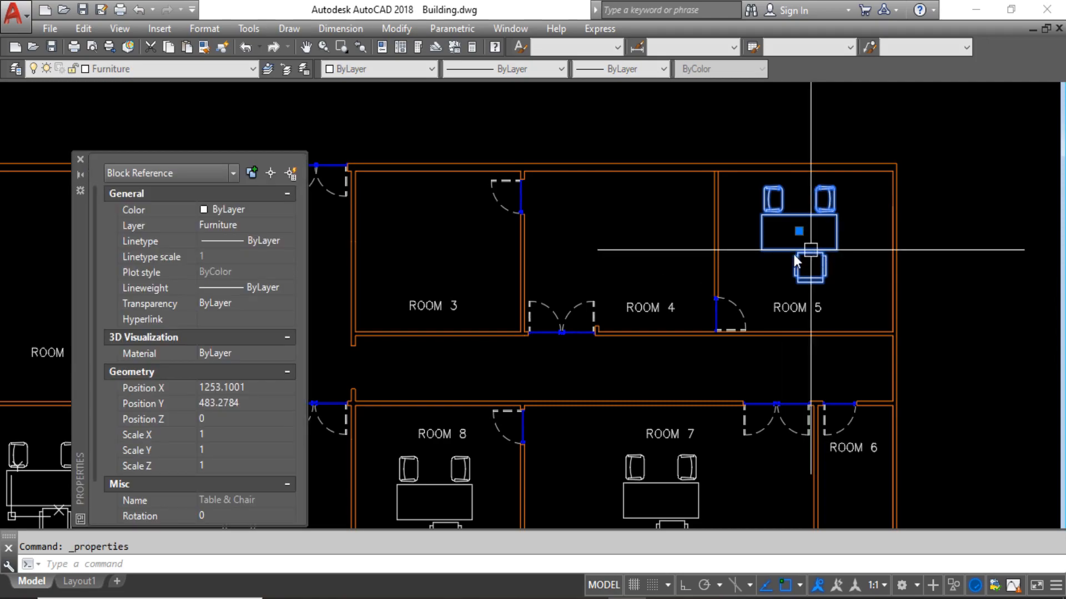
left_click(214, 517)
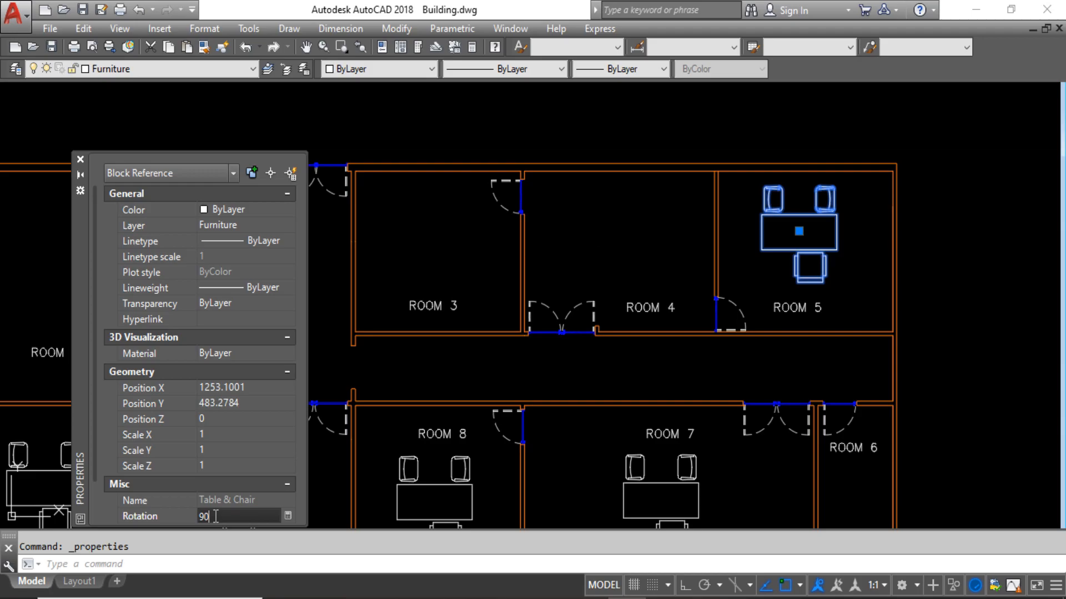
key("Return")
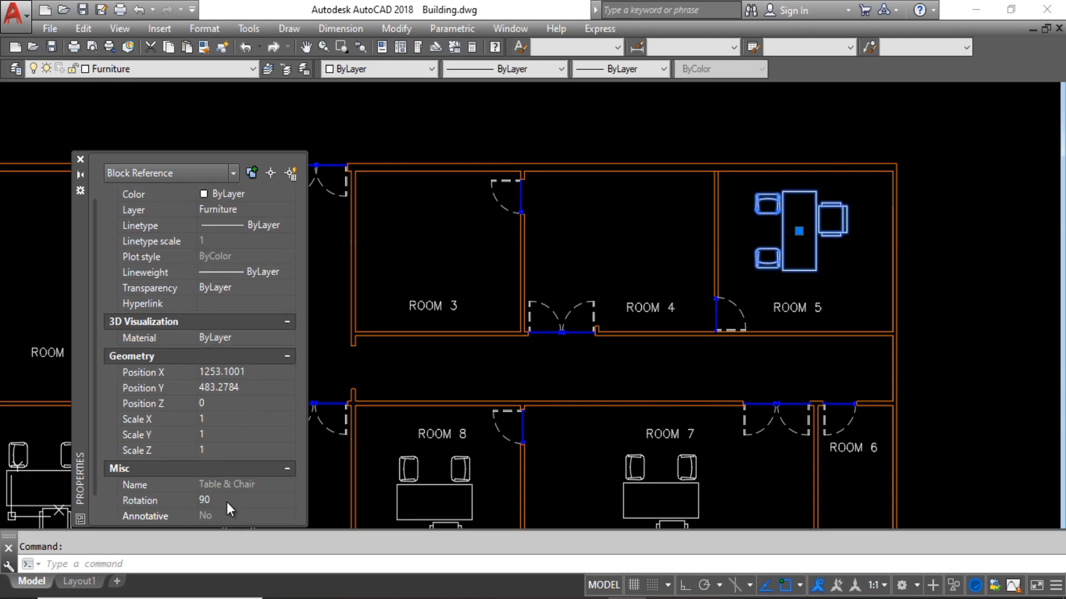
left_click(228, 501)
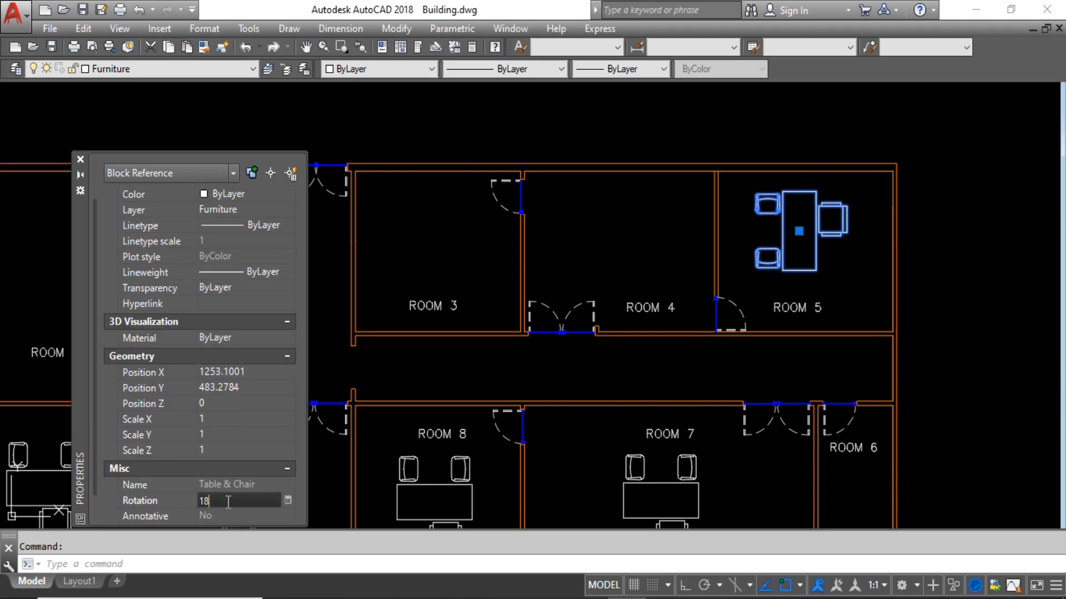
key("Return")
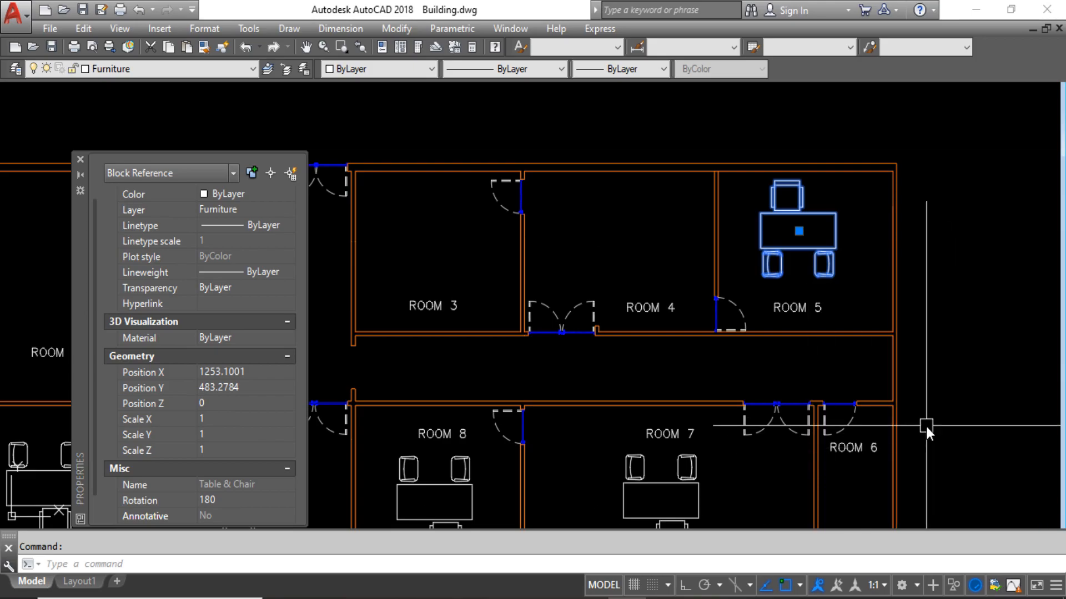
key("Escape")
- Insert a Table & Chair block into Room 4, above the room label
scroll(895, 202, "down", 3)
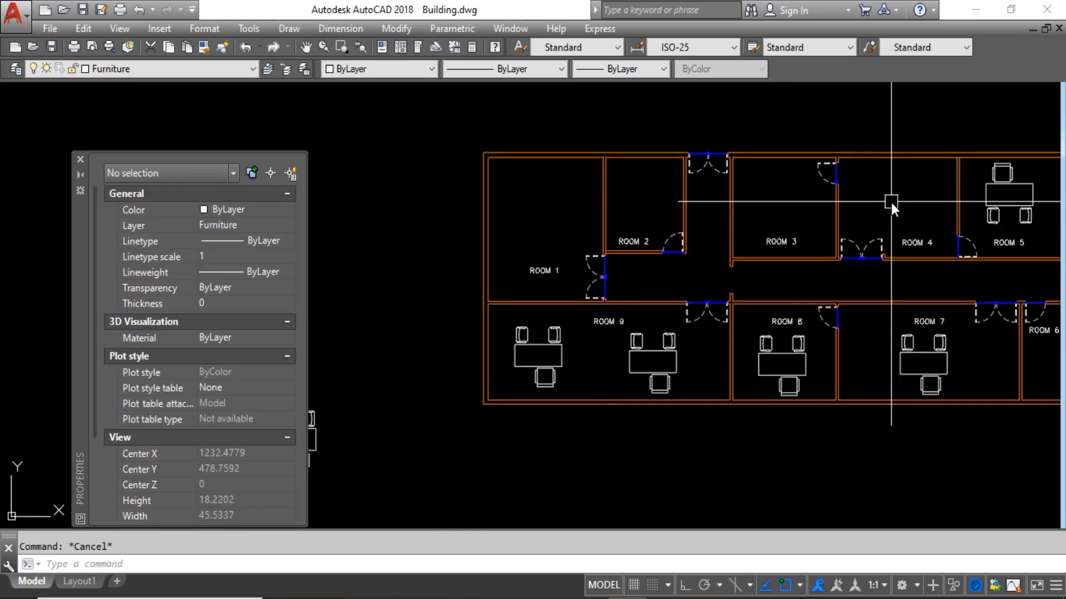
type("i")
key("Return")
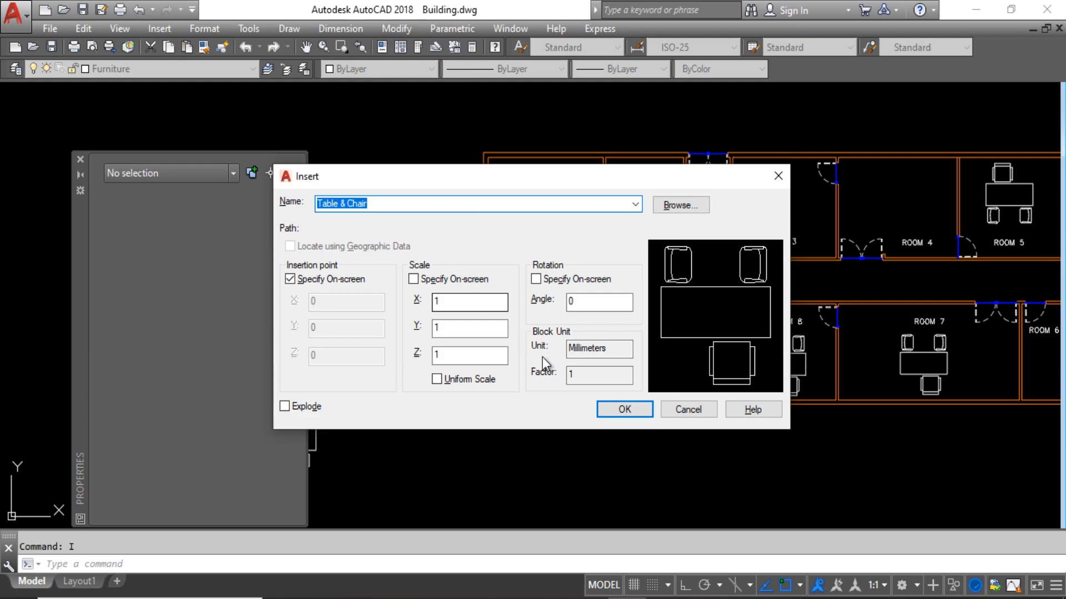
left_click(603, 411)
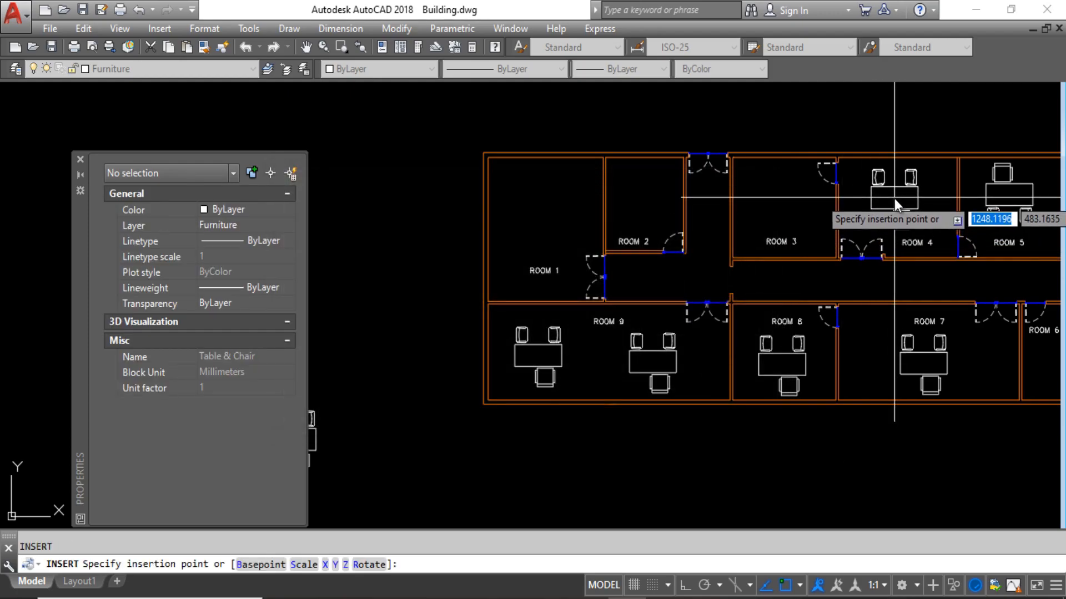
left_click(894, 198)
- Insert a Table & Chair block into Room 3 and another into Room 1, each above the room label
key("Return")
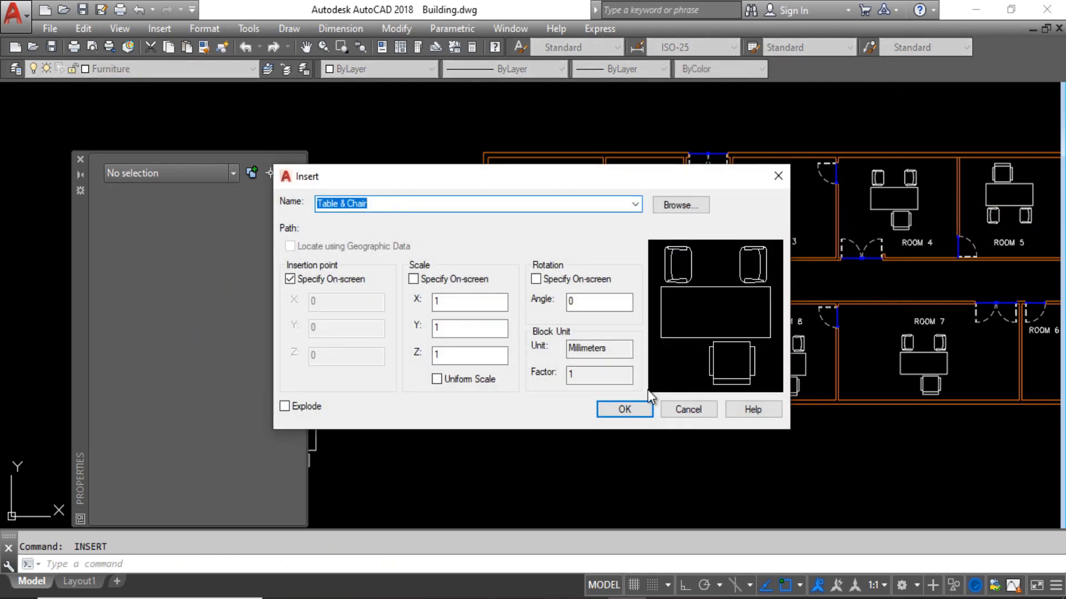
left_click(635, 418)
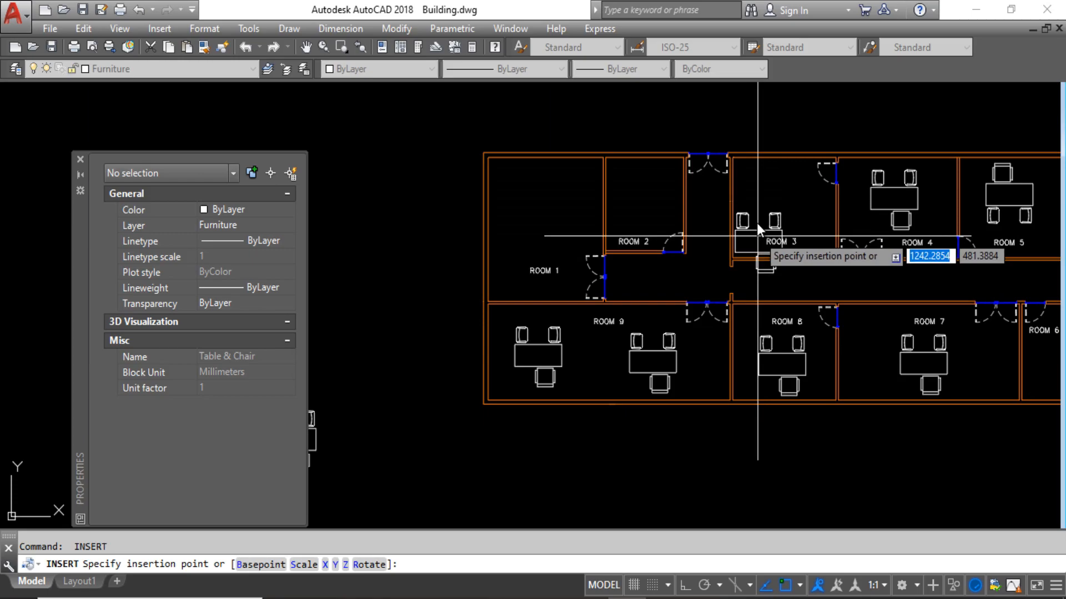
left_click(779, 195)
key("Return")
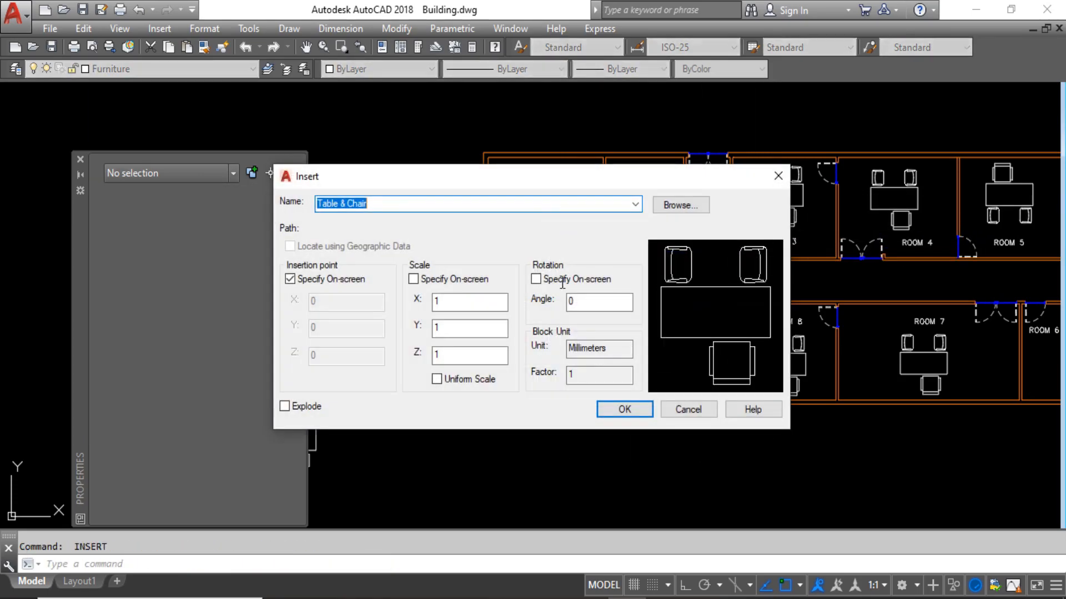
left_click(619, 415)
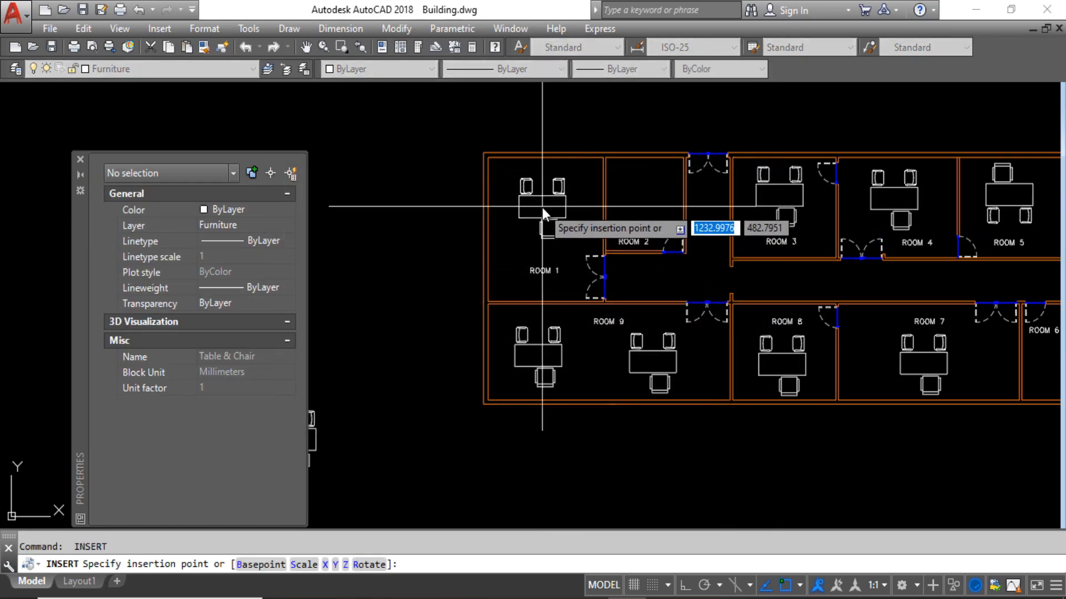
left_click(565, 230)
- Set the rotation of the Table & Chair blocks in Rooms 1, 3 and 4 to 180, and clear the selection
left_click(555, 225)
left_click(798, 217)
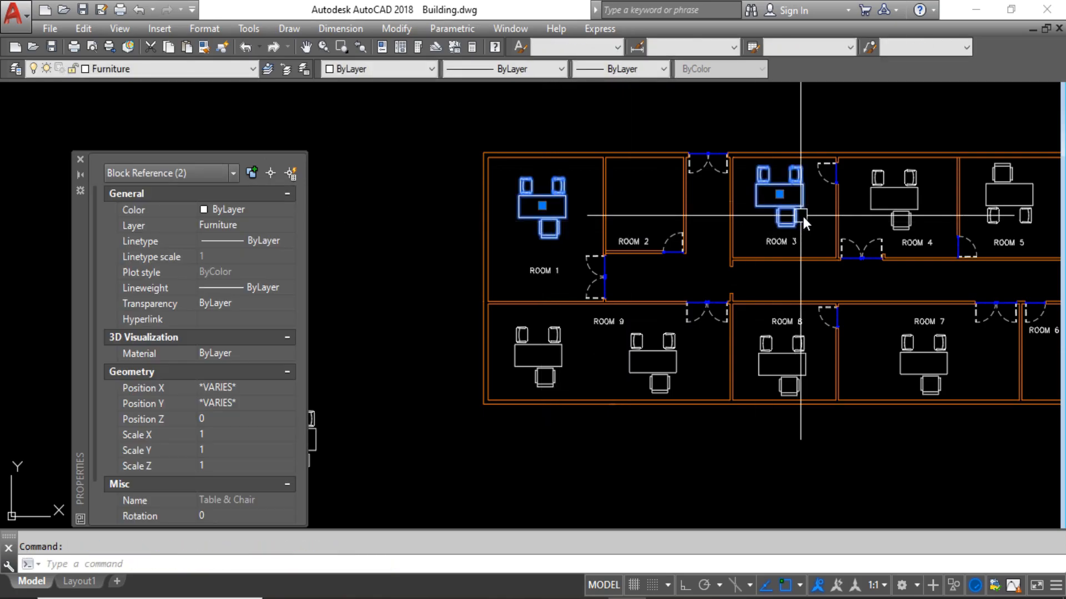
left_click(904, 215)
left_click(234, 516)
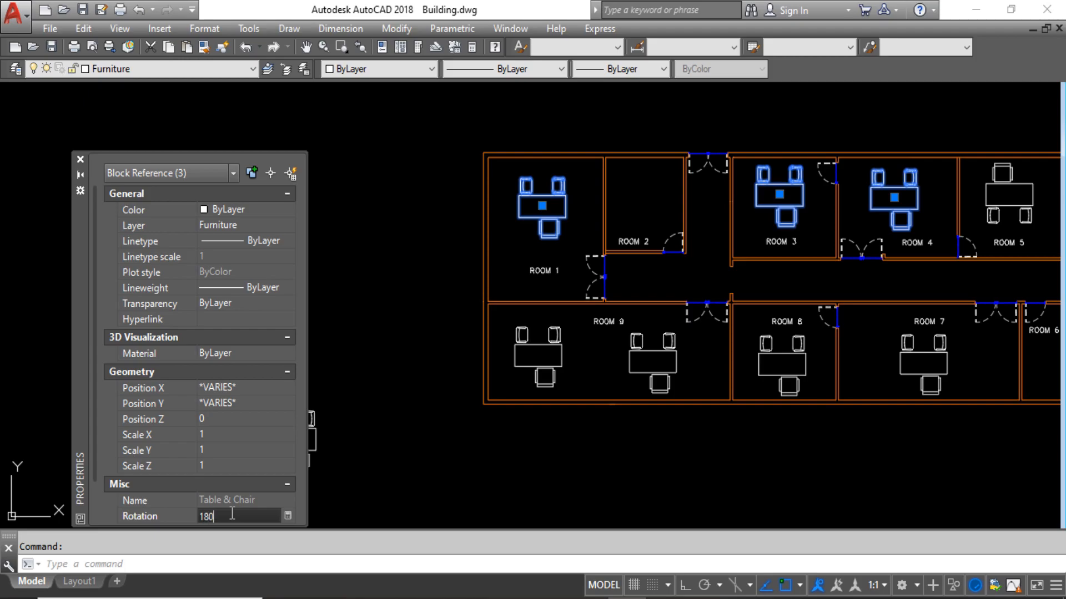
key("Return")
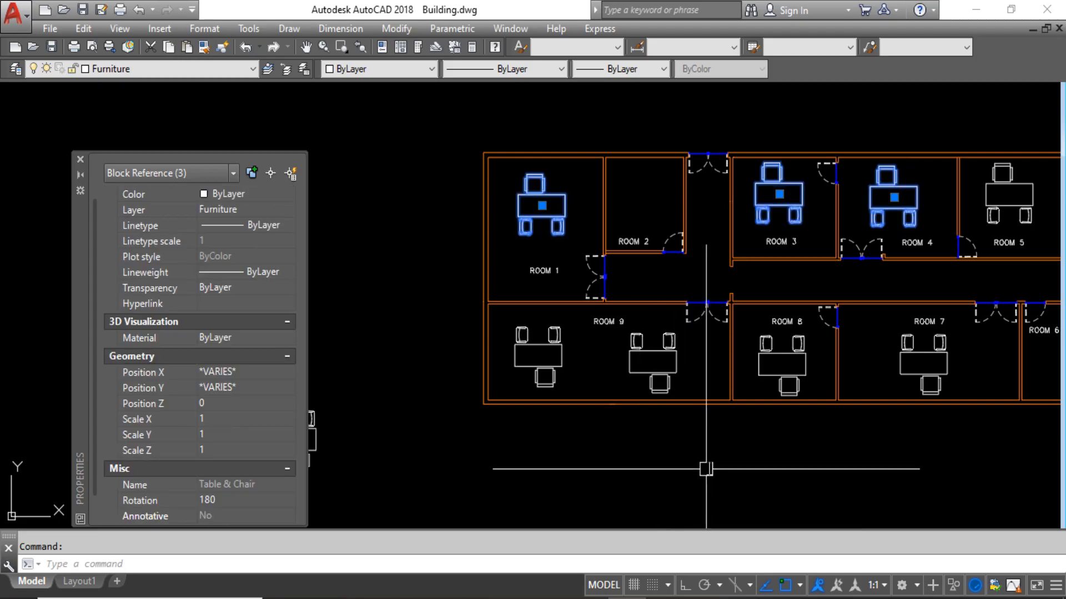
key("Escape")
- Minimize the drawing program to show the desktop
middle_click_drag(749, 414, 600, 405)
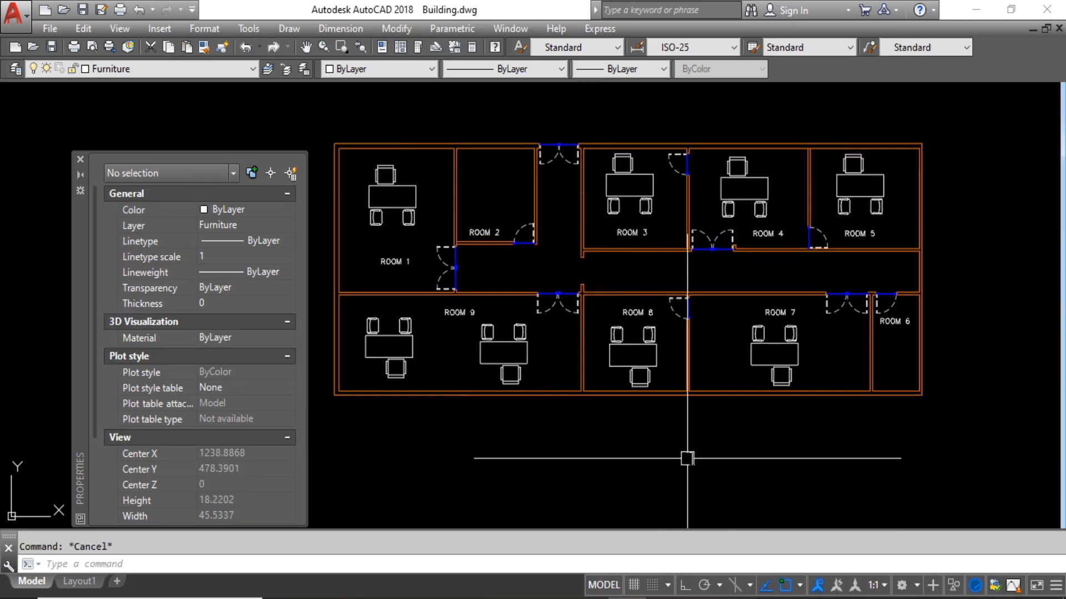
middle_click_drag(688, 458, 730, 469)
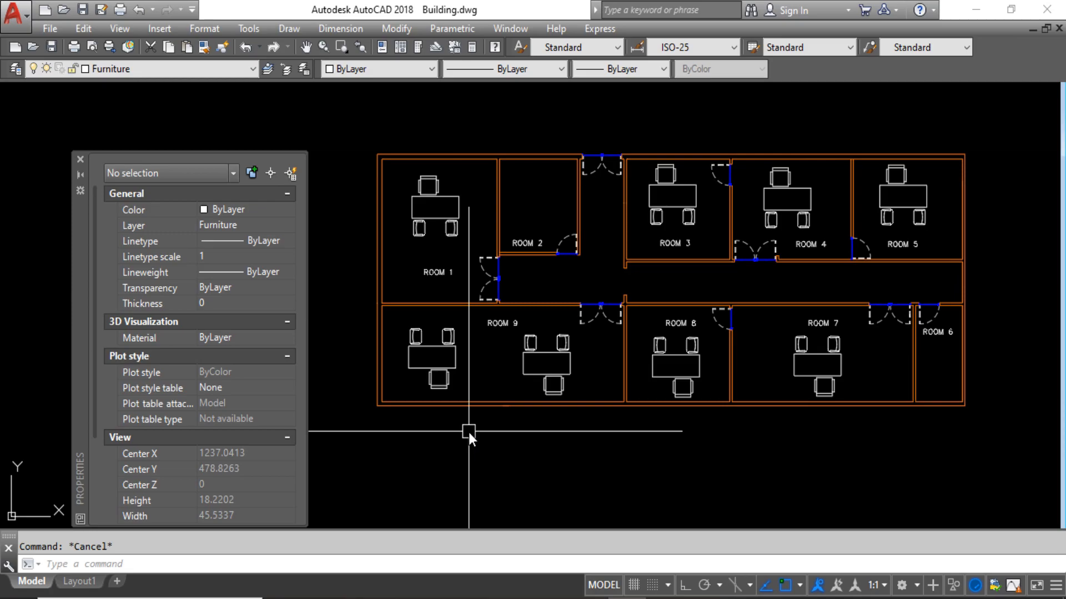
left_click(974, 11)
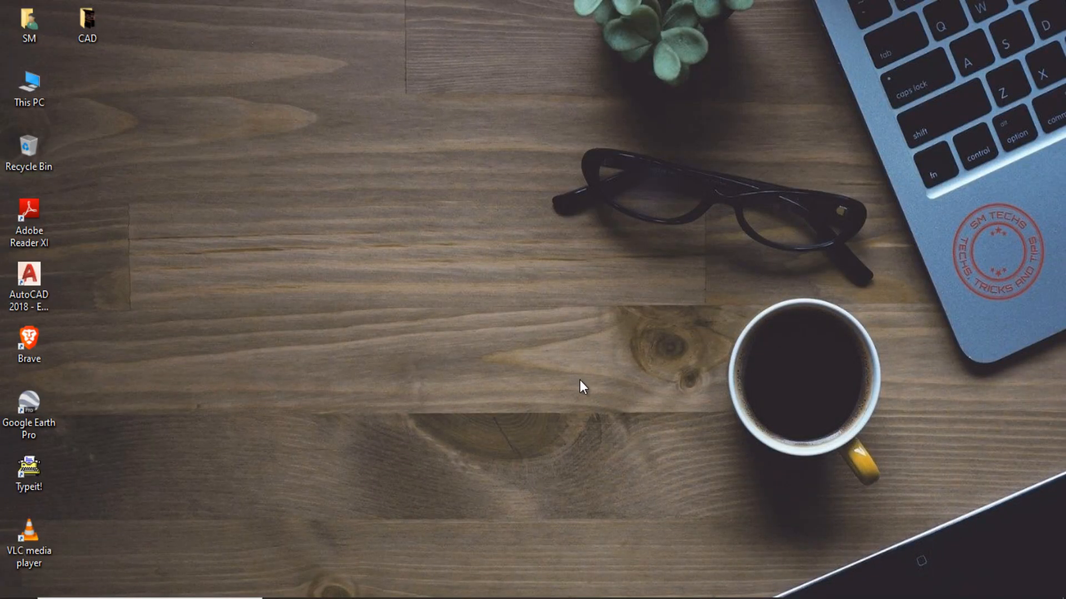